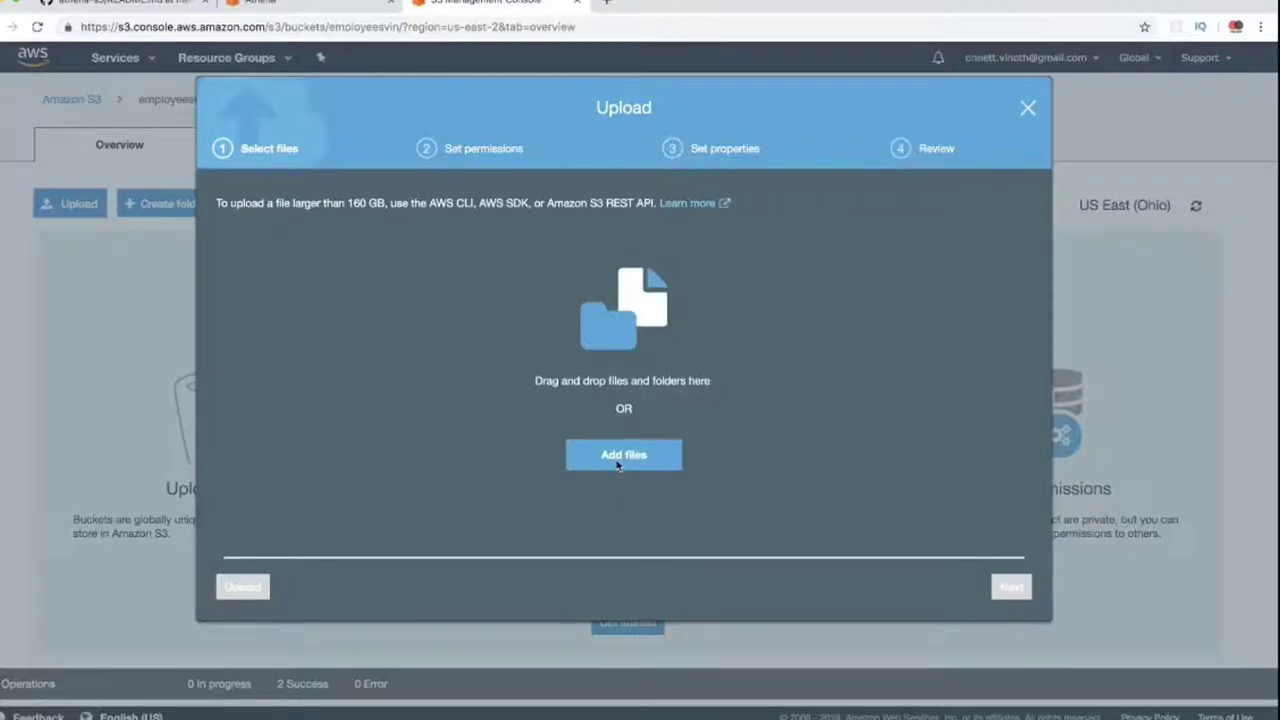
Upload all seven JSON files from the employees folder to the employeesvin bucket with default permissions and Standard storage class
{"action": "left_click", "coordinate": [618, 462]}
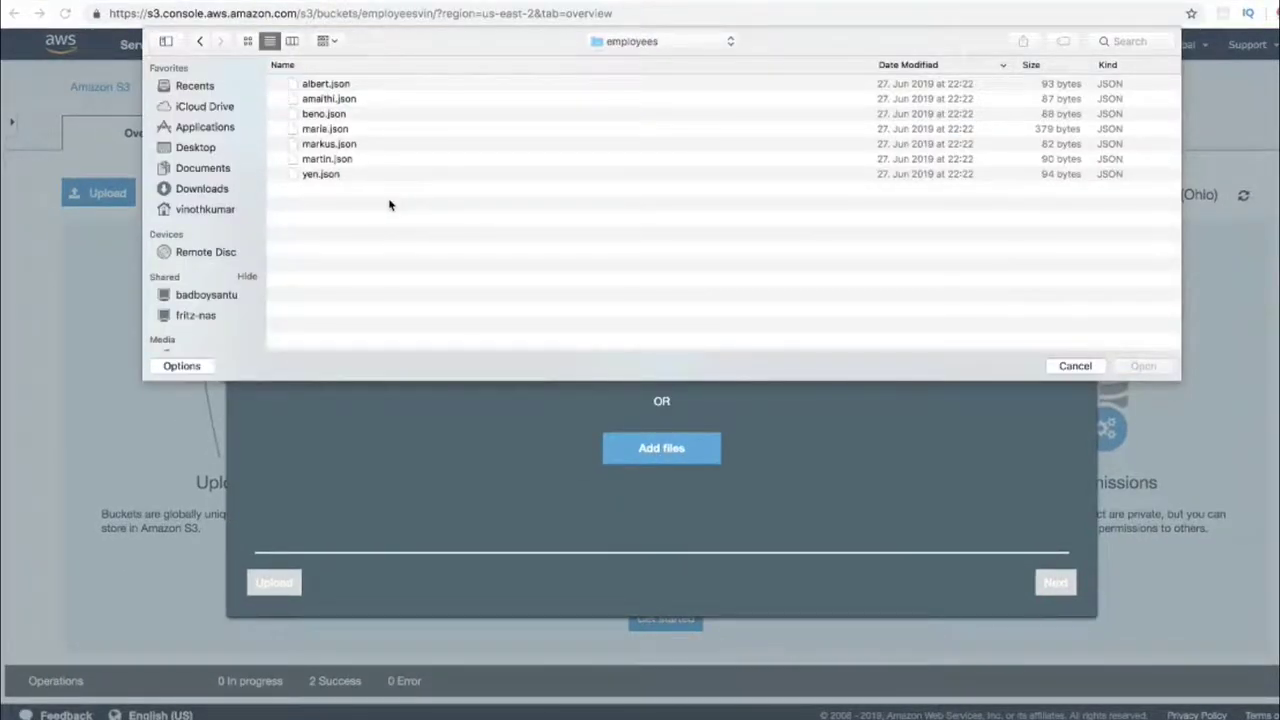
{"action": "key", "text": "super+a"}
{"action": "left_click", "coordinate": [1148, 368]}
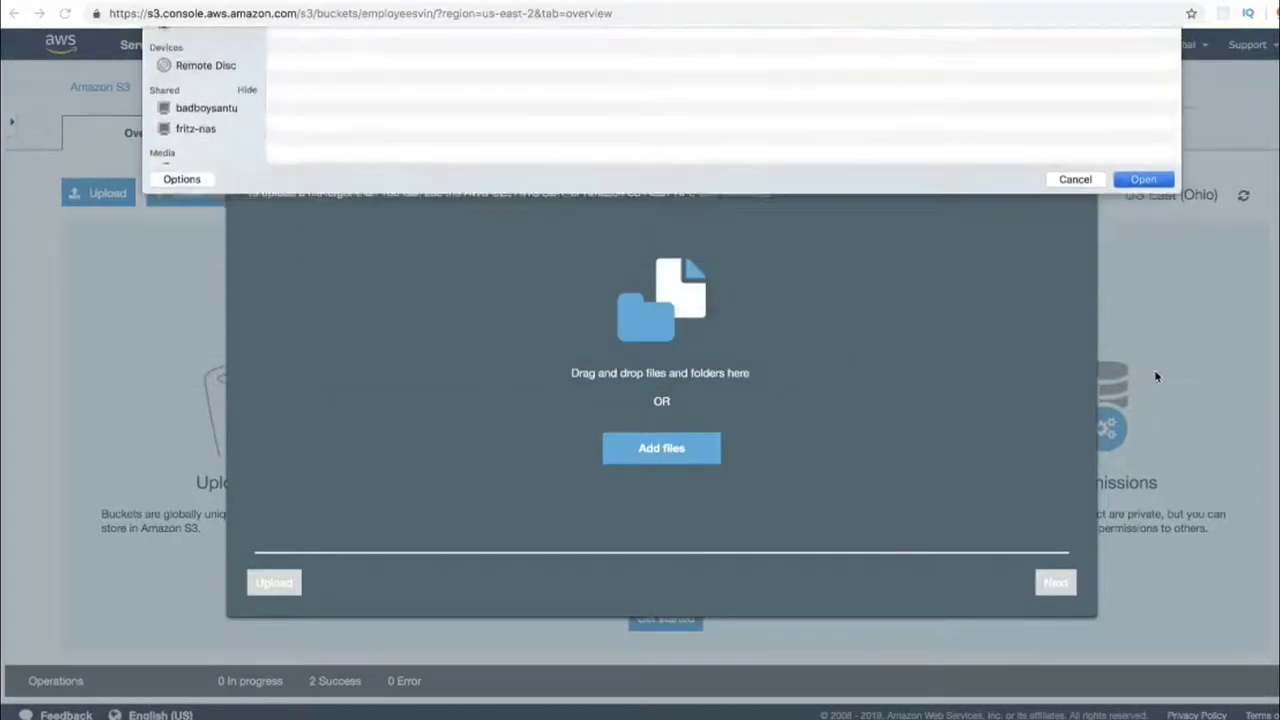
{"action": "left_click", "coordinate": [1055, 582]}
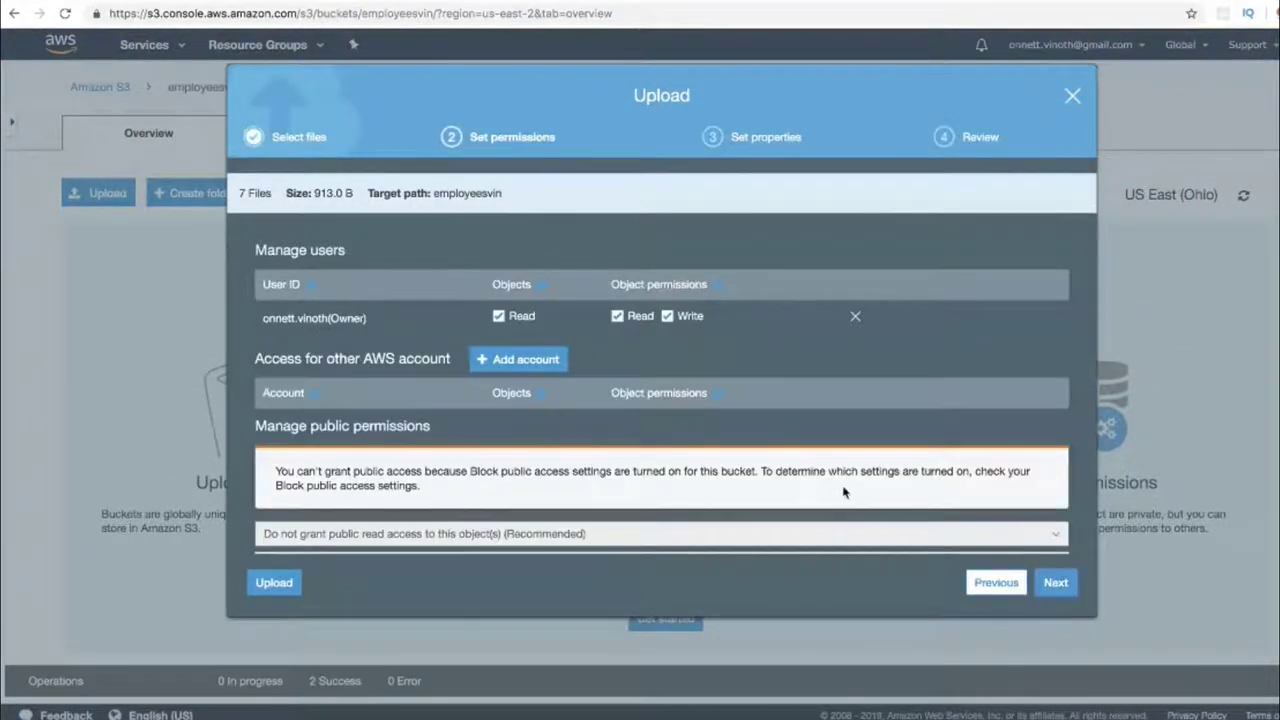
{"action": "left_click", "coordinate": [1055, 582]}
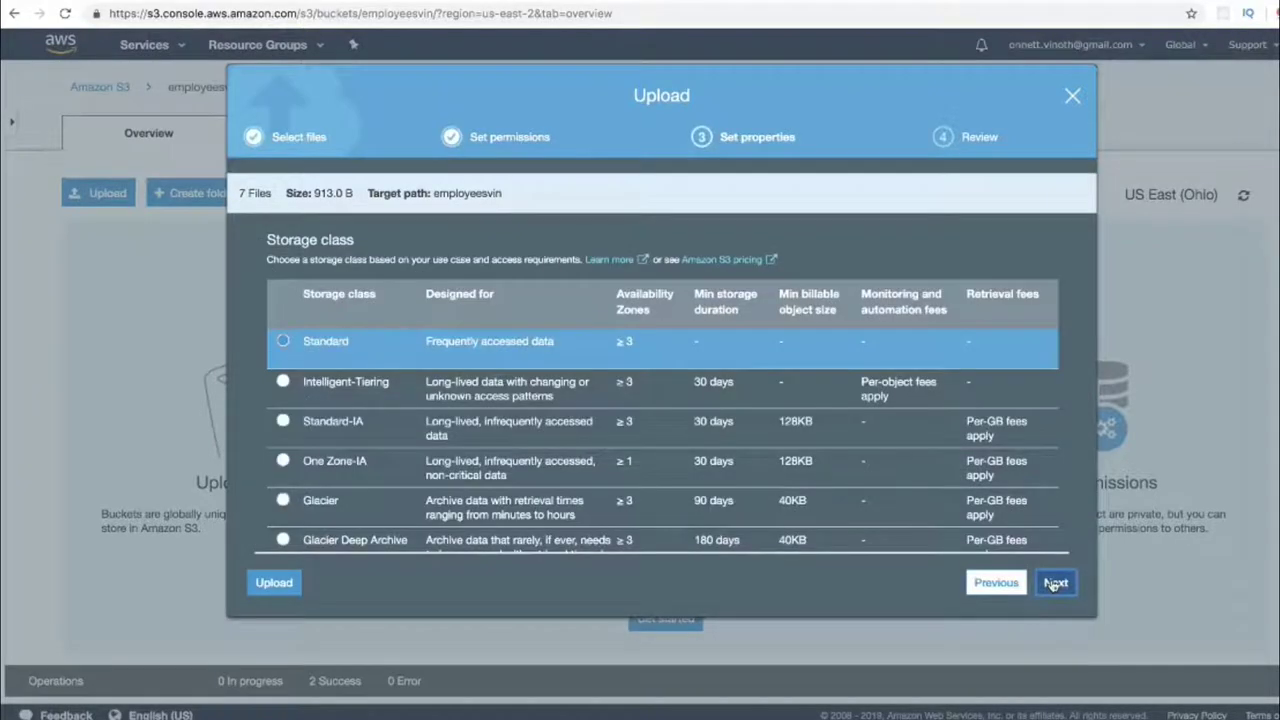
{"action": "left_click", "coordinate": [1056, 584]}
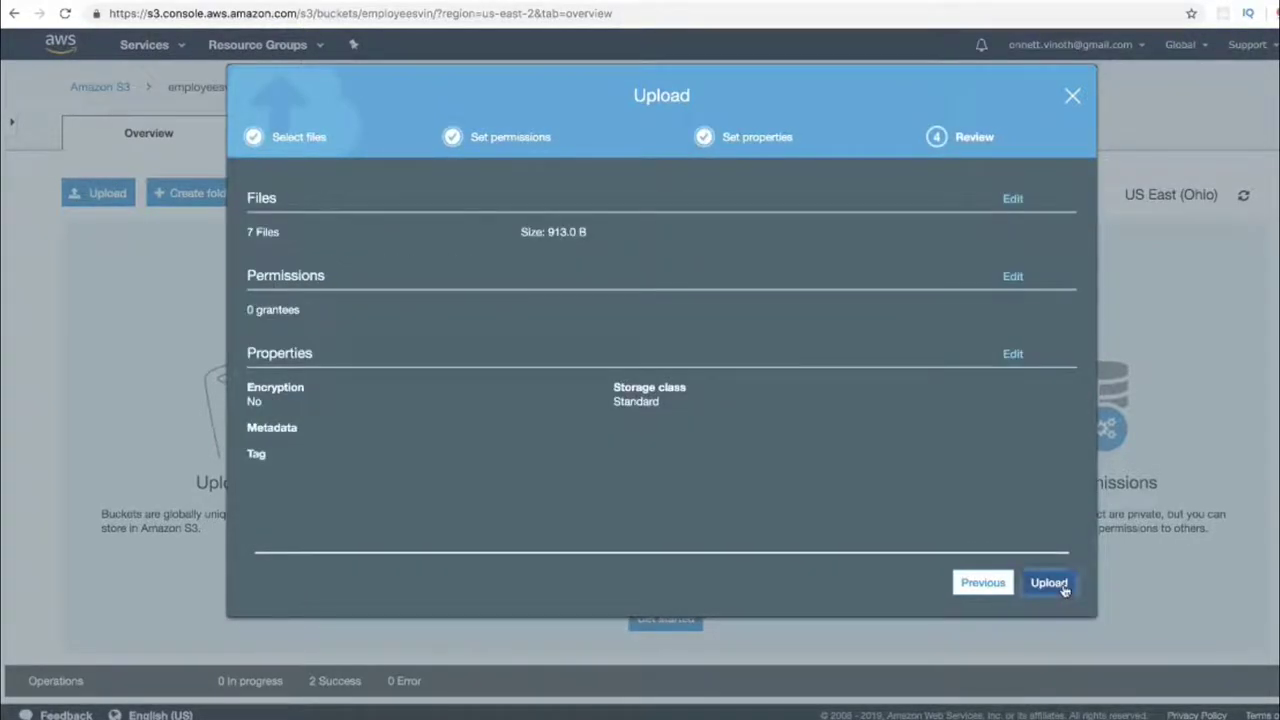
{"action": "left_click", "coordinate": [1062, 586]}
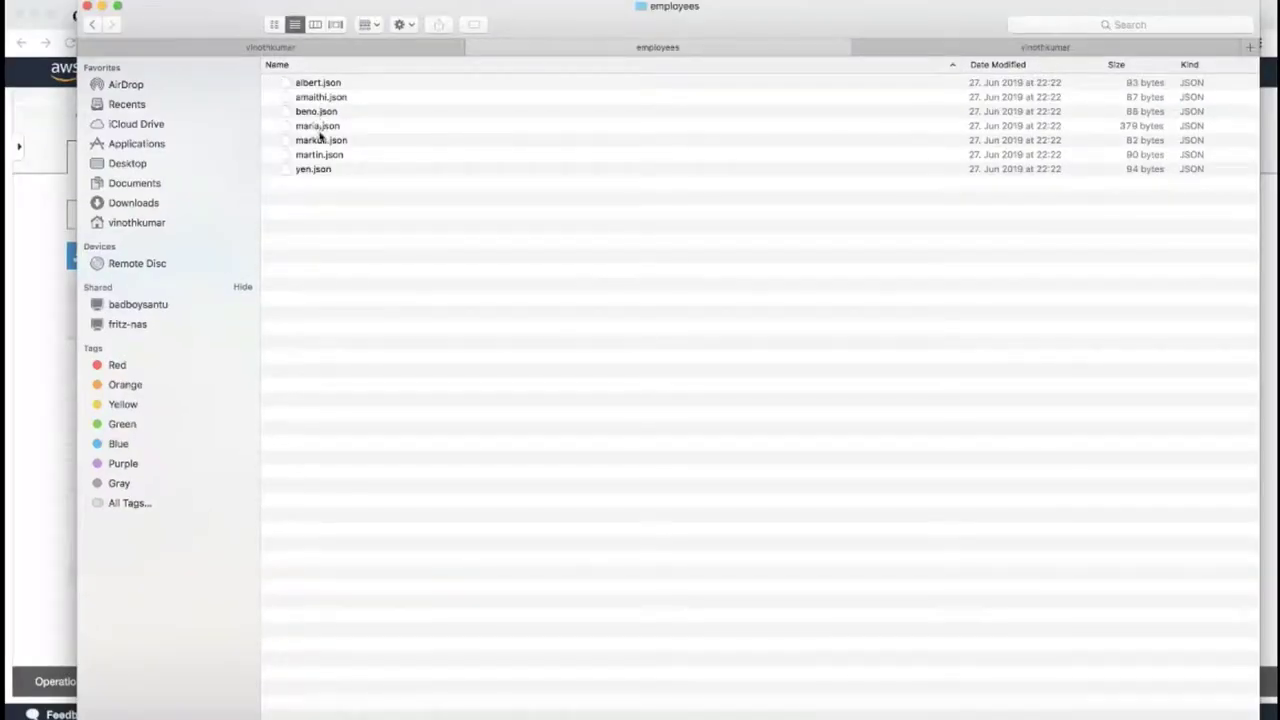
Switch to the employees folder in Finder and open markus.json in the text editor
{"action": "left_click", "coordinate": [318, 155]}
{"action": "left_click", "coordinate": [322, 141]}
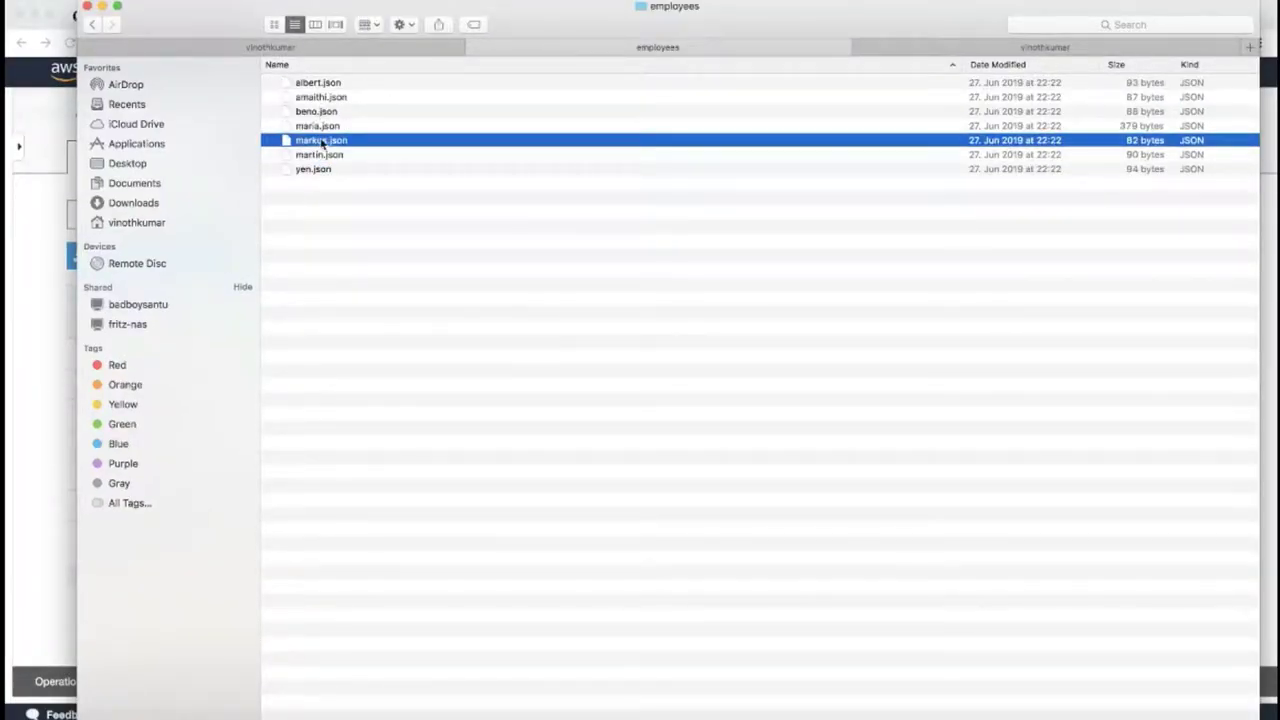
{"action": "right_click", "coordinate": [322, 141]}
{"action": "mouse_move", "coordinate": [365, 160]}
{"action": "left_click", "coordinate": [576, 161]}
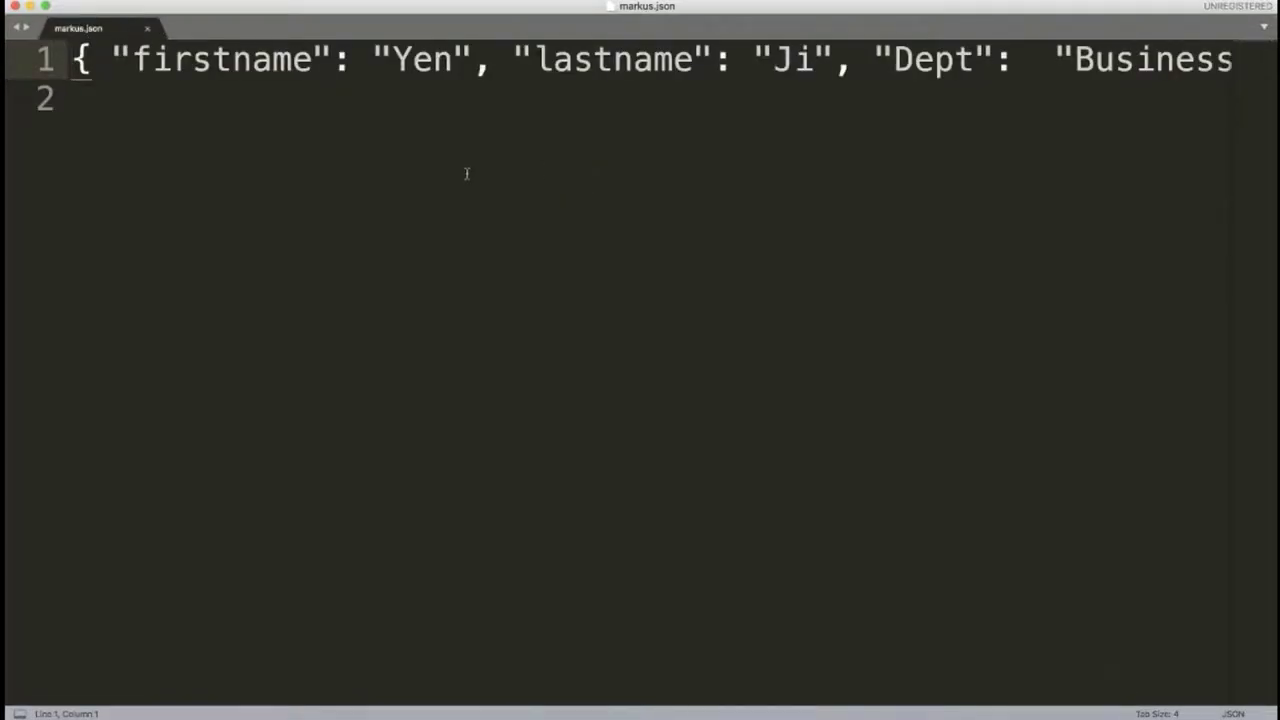
Examine the firstname, lastname, Dept and Location fields of the record in markus.json
{"action": "double_click", "coordinate": [264, 64]}
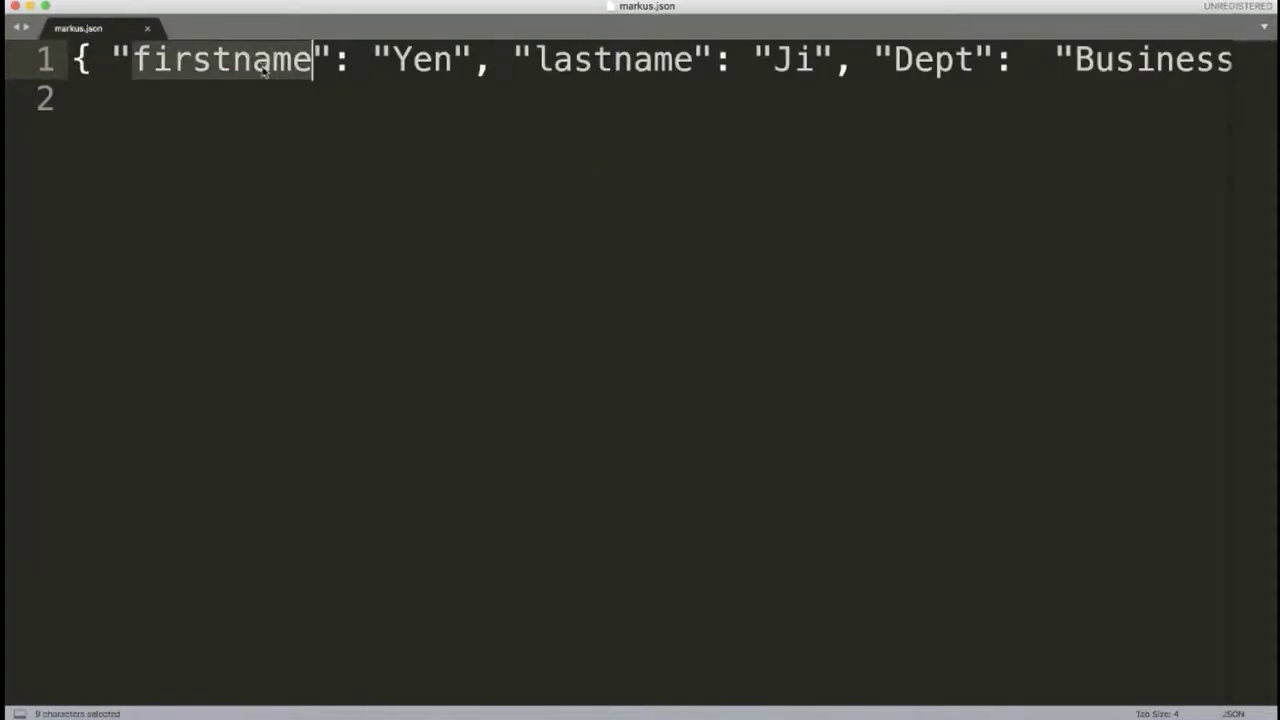
{"action": "double_click", "coordinate": [612, 64]}
{"action": "scroll", "coordinate": [635, 150], "scroll_direction": "right", "scroll_amount": 5}
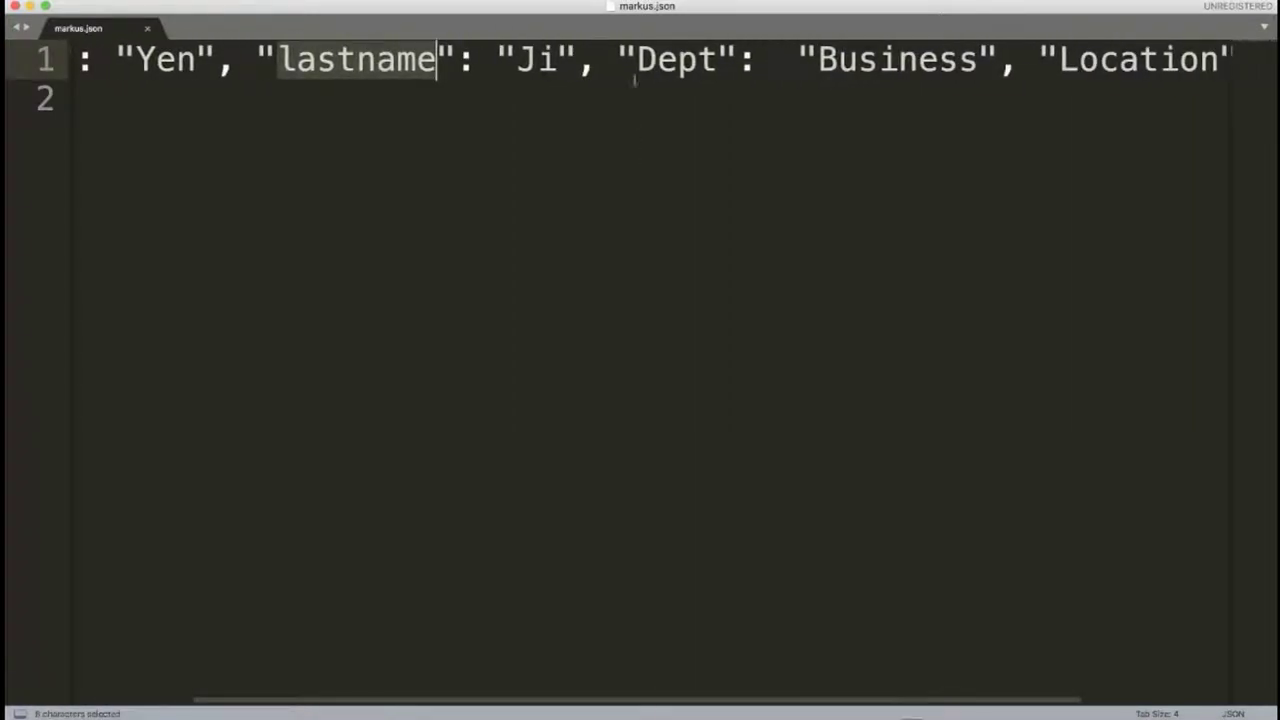
{"action": "double_click", "coordinate": [672, 64]}
{"action": "scroll", "coordinate": [672, 64], "scroll_direction": "right", "scroll_amount": 5}
{"action": "double_click", "coordinate": [872, 60]}
{"action": "scroll", "coordinate": [650, 180], "scroll_direction": "left", "scroll_amount": 2}
{"action": "scroll", "coordinate": [650, 180], "scroll_direction": "left", "scroll_amount": 5}
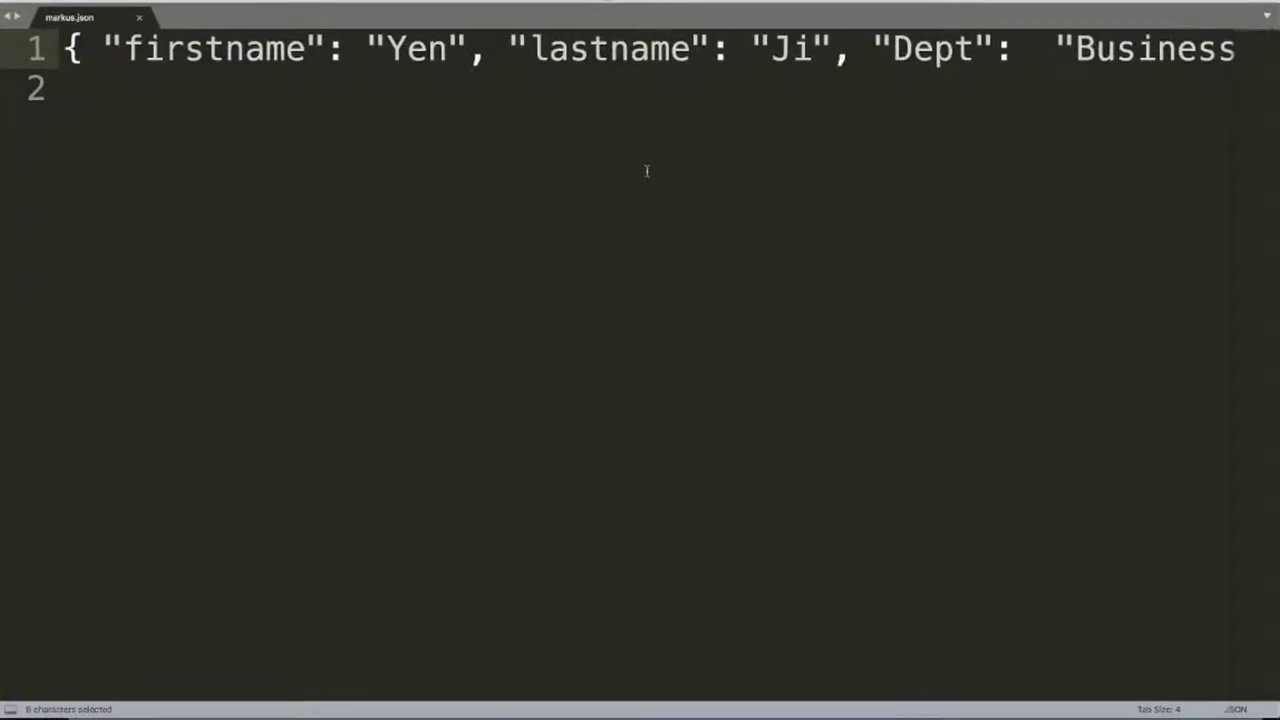
Switch back to the browser, open the Athena service and start creating a table from S3 bucket data
{"action": "left_click", "coordinate": [834, 712]}
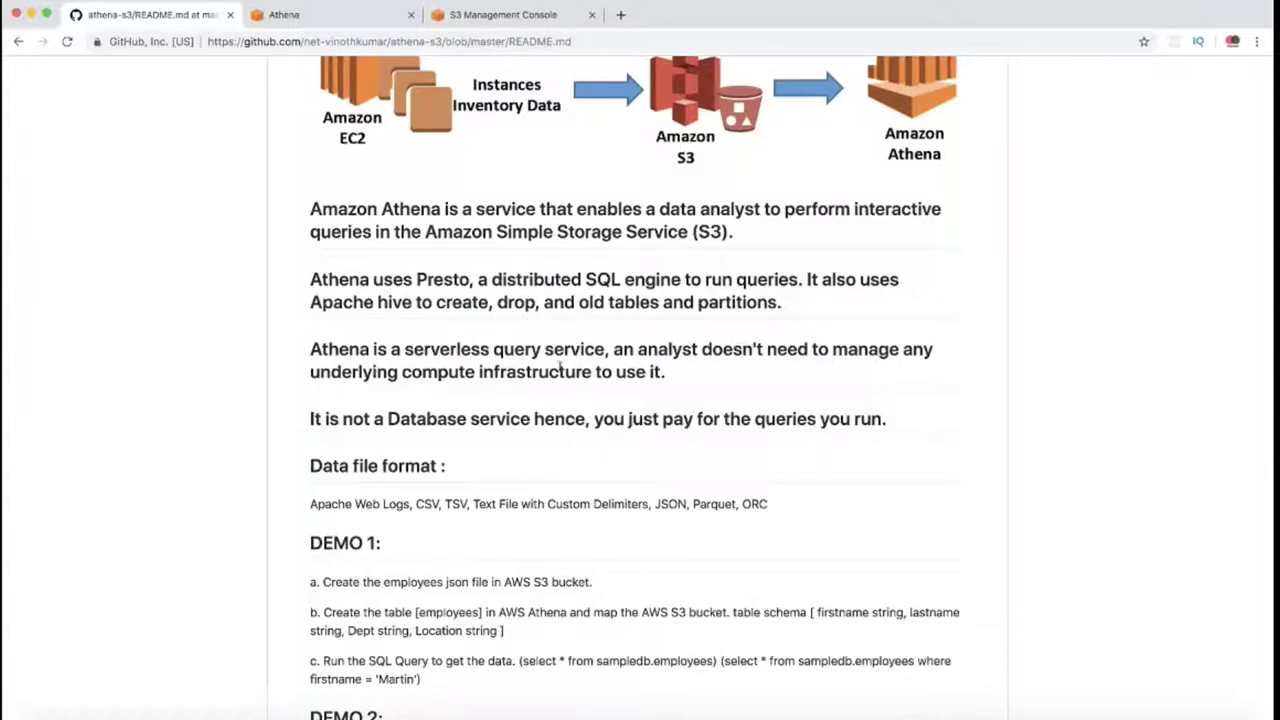
{"action": "left_click", "coordinate": [345, 18]}
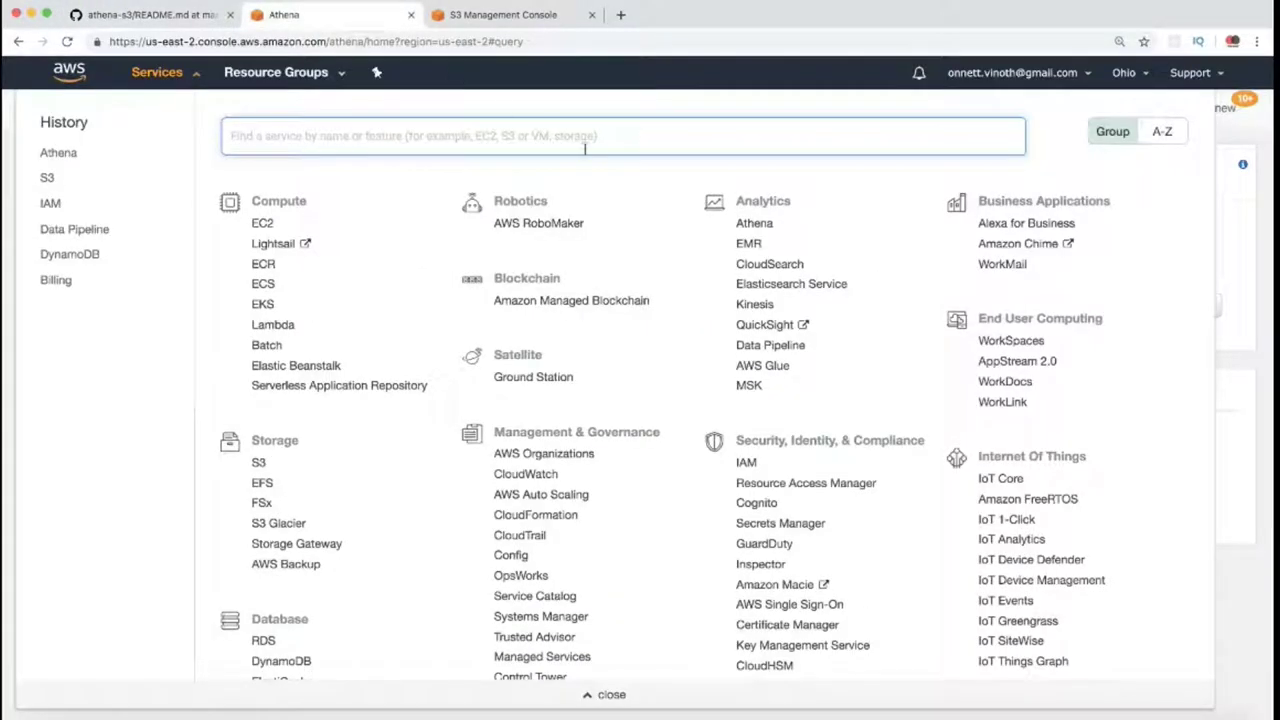
{"action": "left_click", "coordinate": [760, 226]}
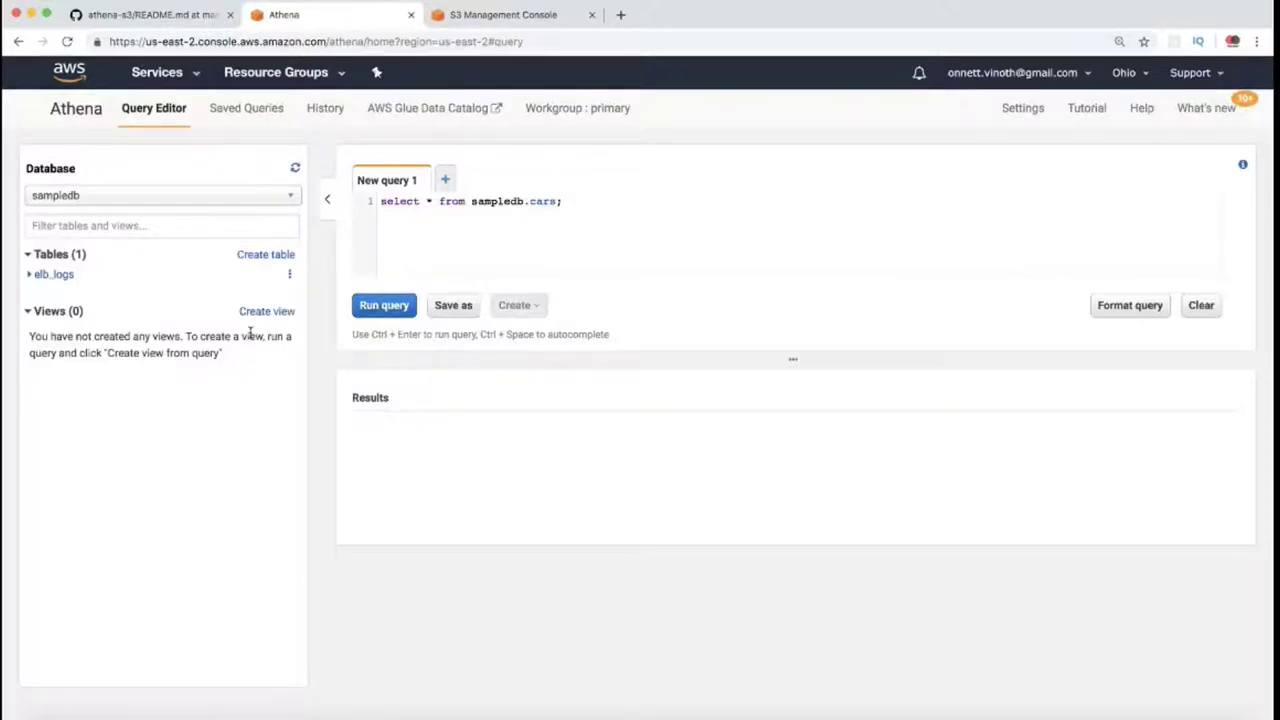
{"action": "left_click", "coordinate": [282, 260]}
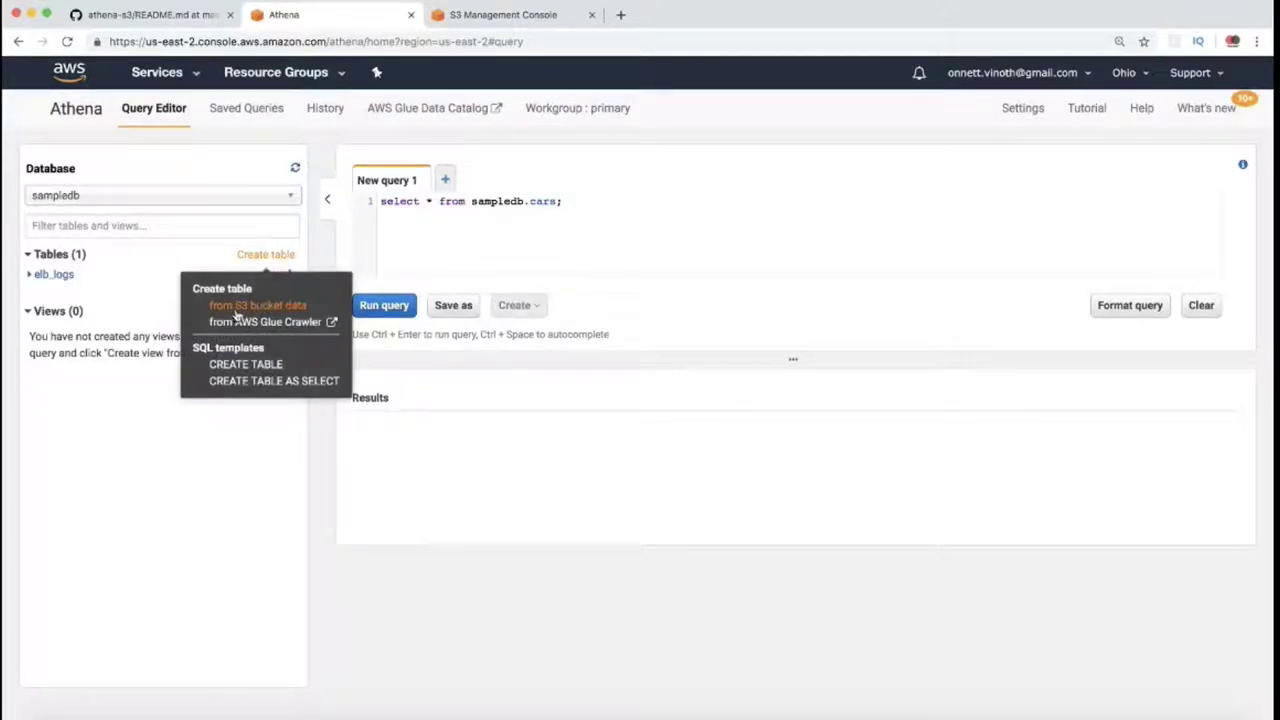
{"action": "left_click", "coordinate": [282, 308]}
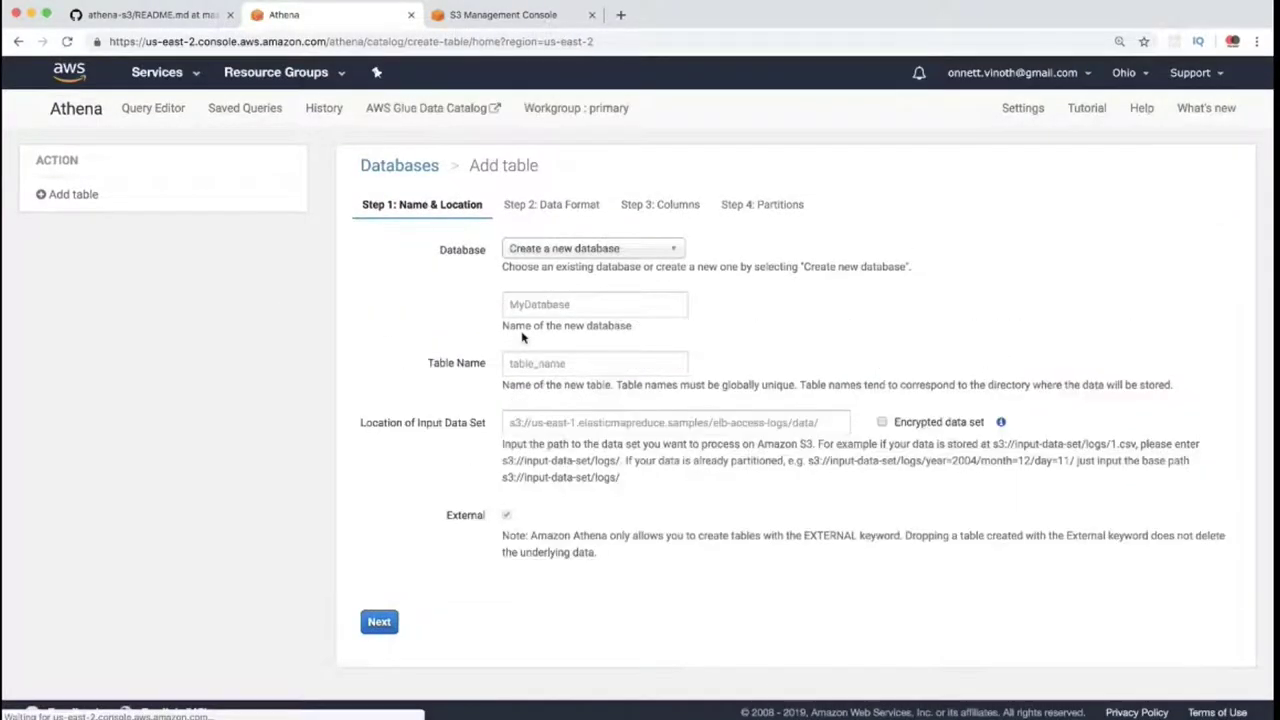
Choose sampledb as the database and name the new table employees
{"action": "left_click", "coordinate": [586, 249]}
{"action": "left_click", "coordinate": [541, 308]}
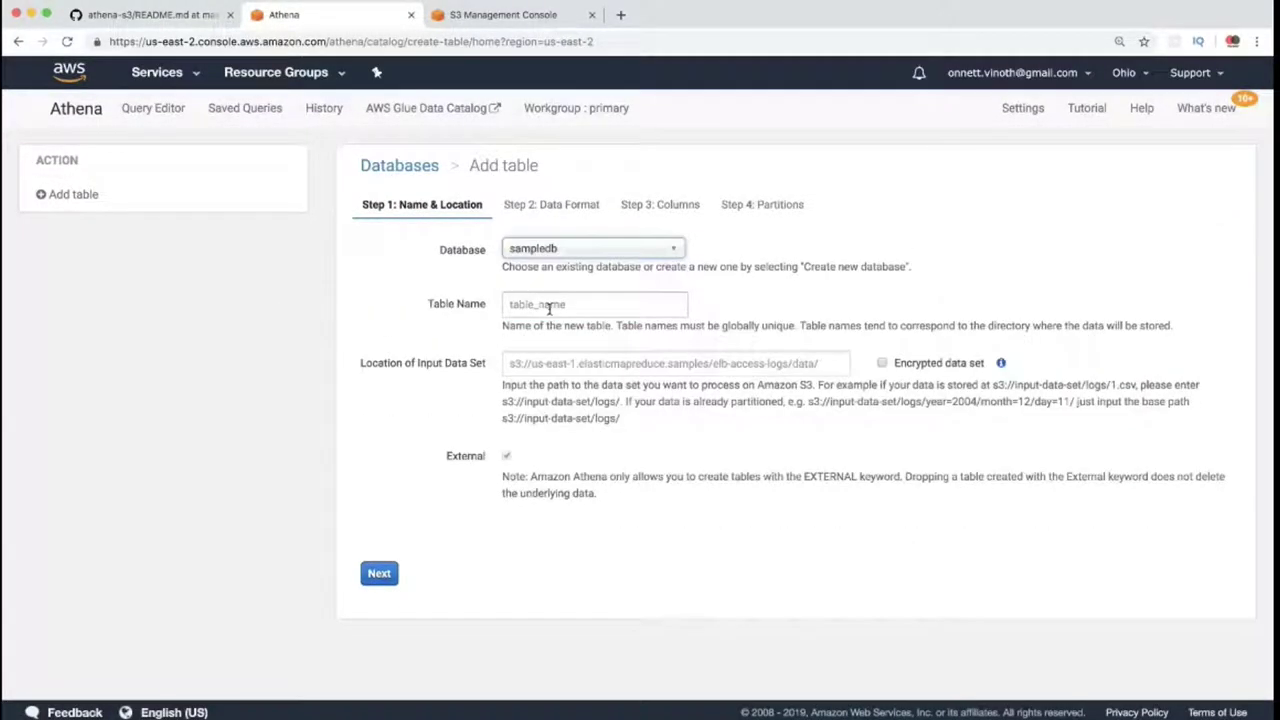
{"action": "left_click", "coordinate": [587, 306]}
{"action": "type", "text": "employees"}
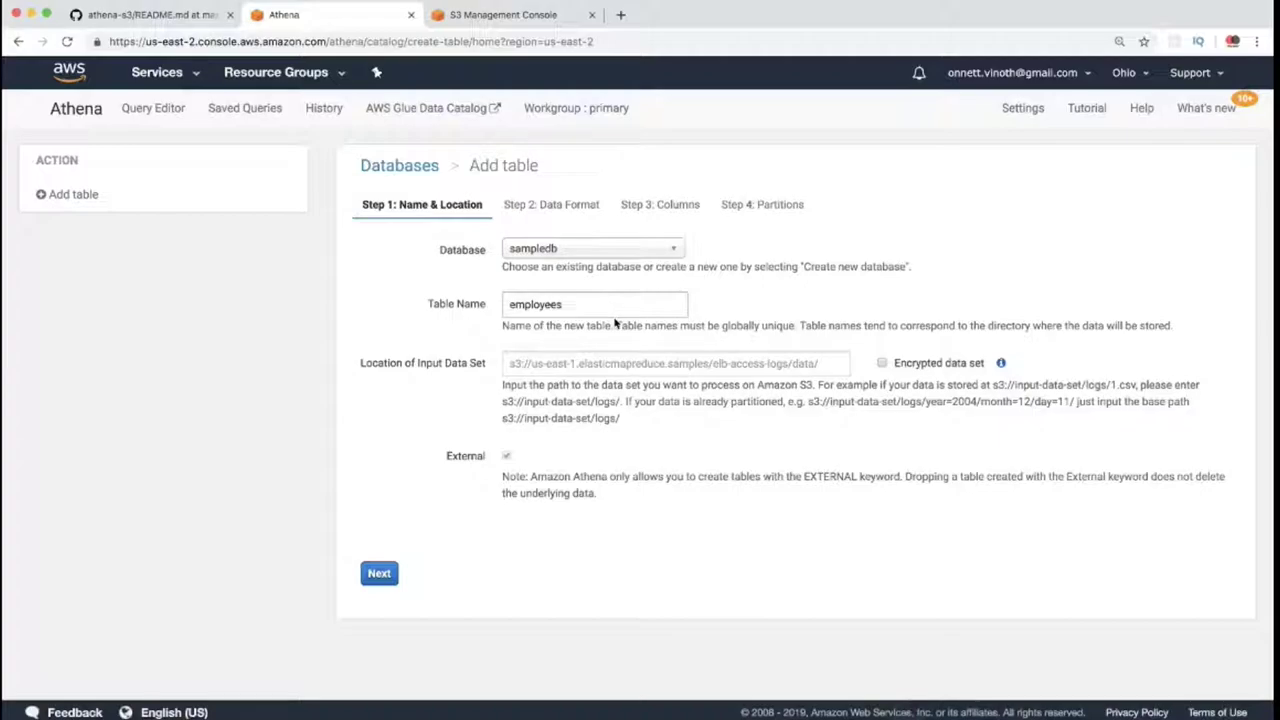
Set the input data location to s3://employeesvin/ and choose JSON as the data format
{"action": "left_click", "coordinate": [586, 366]}
{"action": "type", "text": "s3://employeesvin/"}
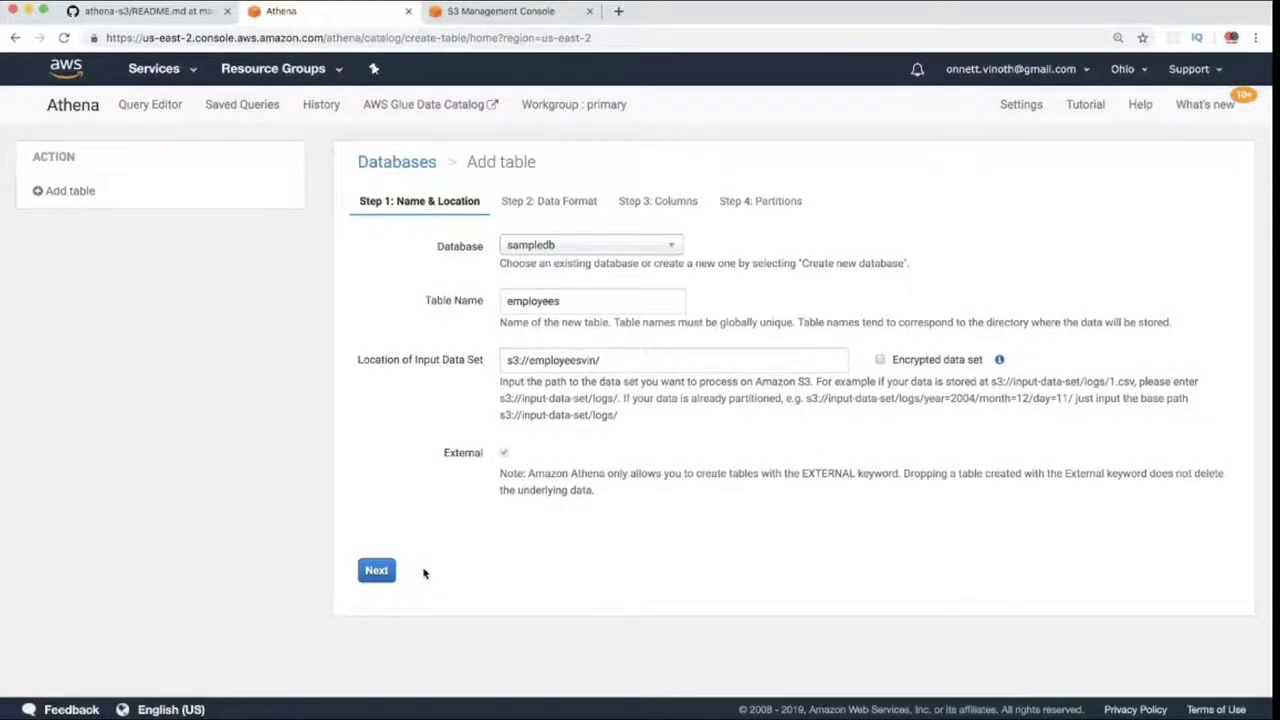
{"action": "left_click", "coordinate": [376, 570]}
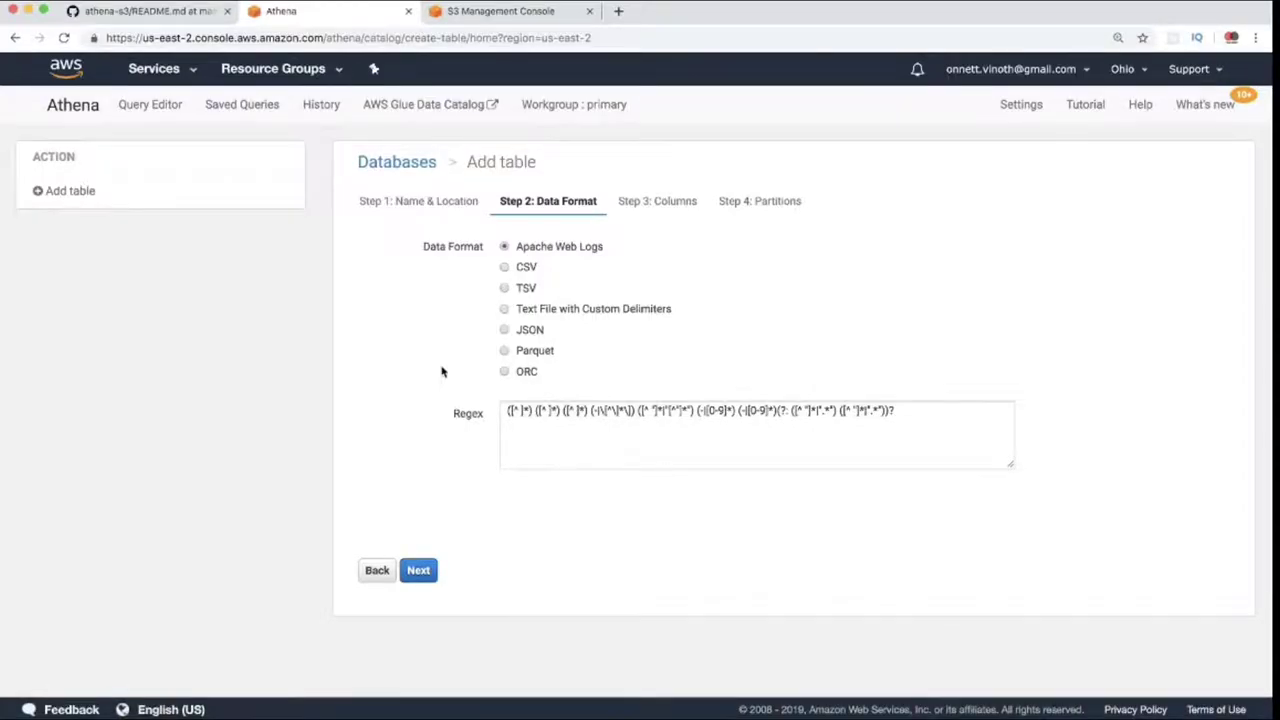
{"action": "left_click", "coordinate": [505, 330]}
{"action": "left_click", "coordinate": [421, 570]}
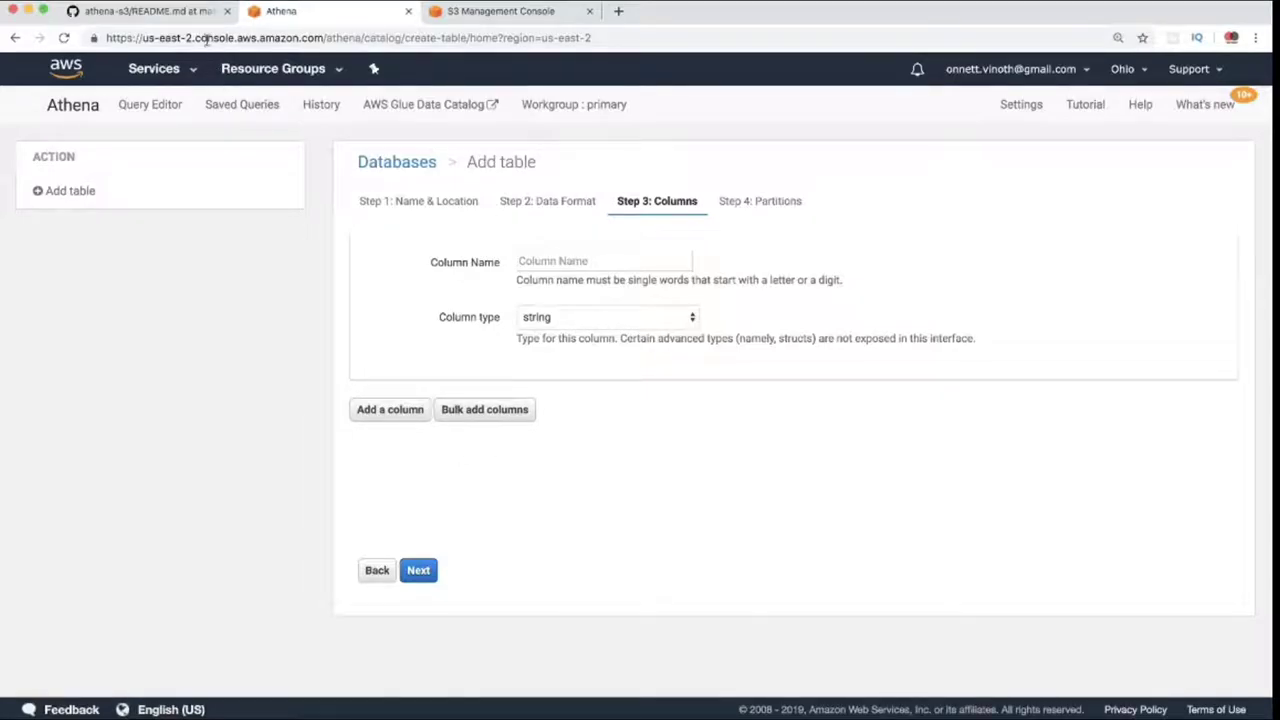
Copy the Demo 1 column definitions "firstname string, lastname string, Dept string, Location string" from the GitHub README
{"action": "left_click", "coordinate": [196, 18]}
{"action": "scroll", "coordinate": [296, 425], "scroll_direction": "down", "scroll_amount": 2}
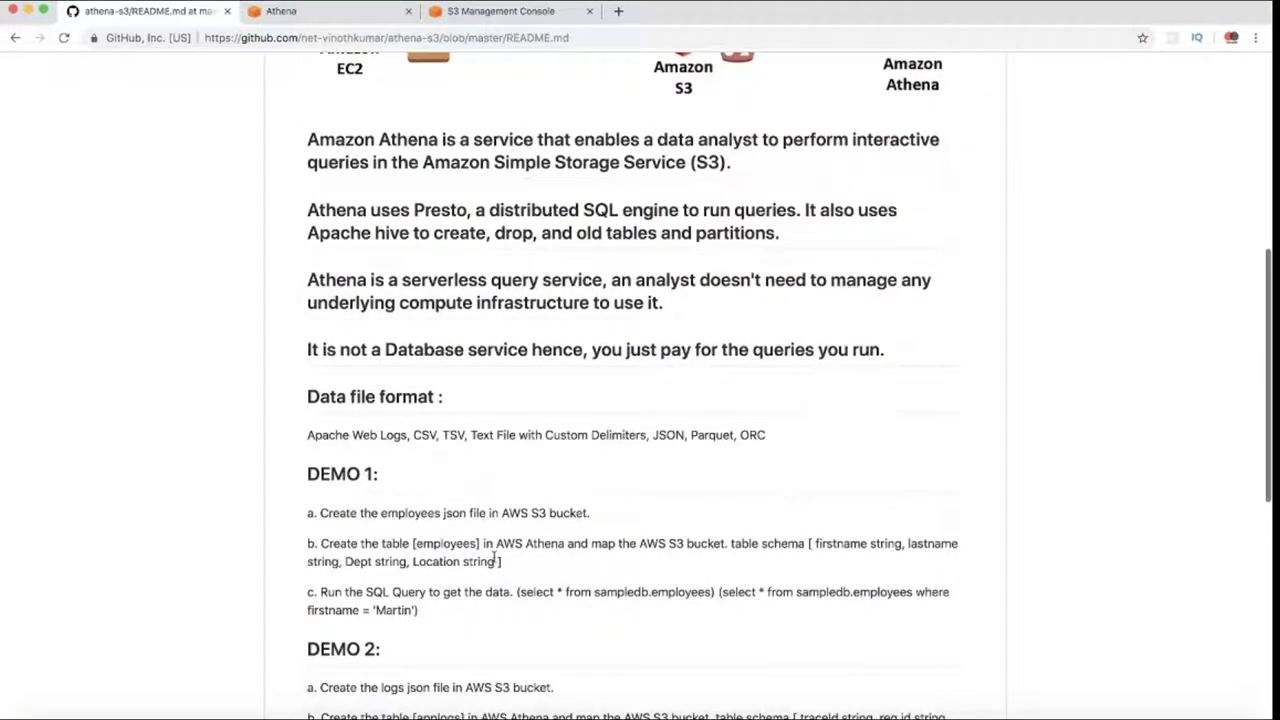
{"action": "left_click_drag", "start_coordinate": [815, 543], "coordinate": [493, 561]}
{"action": "key", "text": "super+c"}
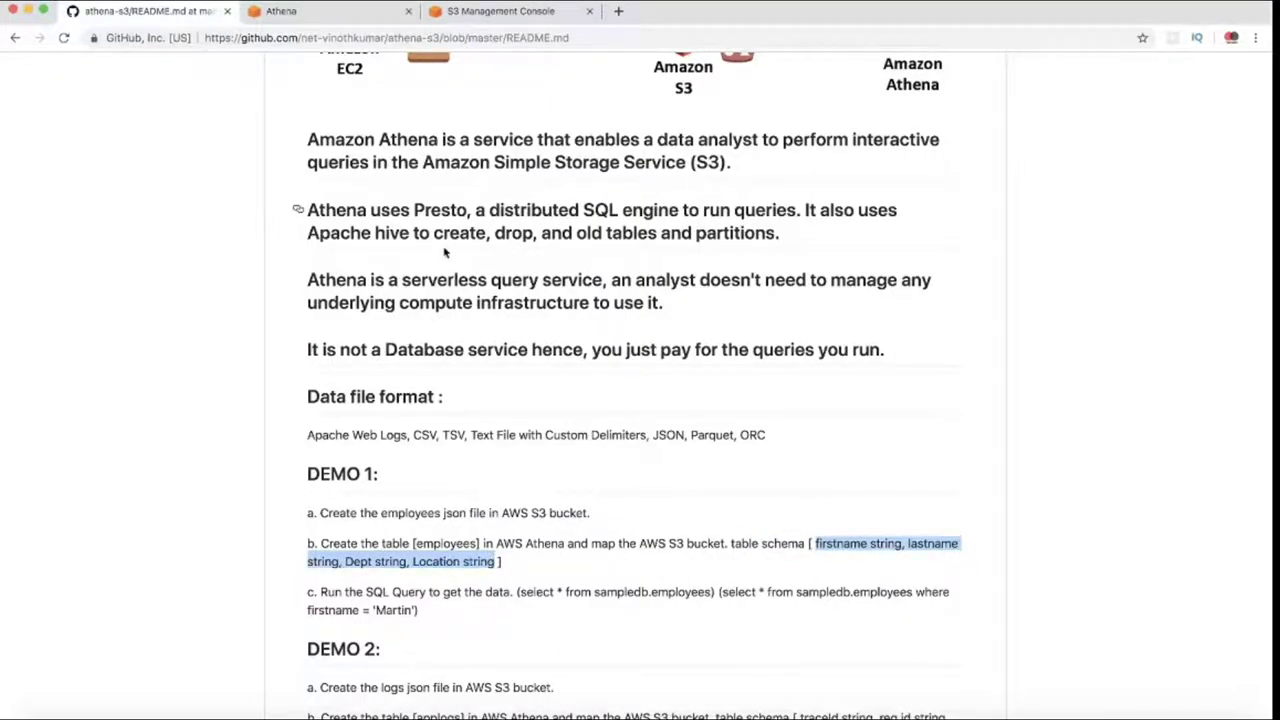
Bulk add the copied firstname, lastname, Dept and Location string columns to the Athena table
{"action": "left_click", "coordinate": [370, 12]}
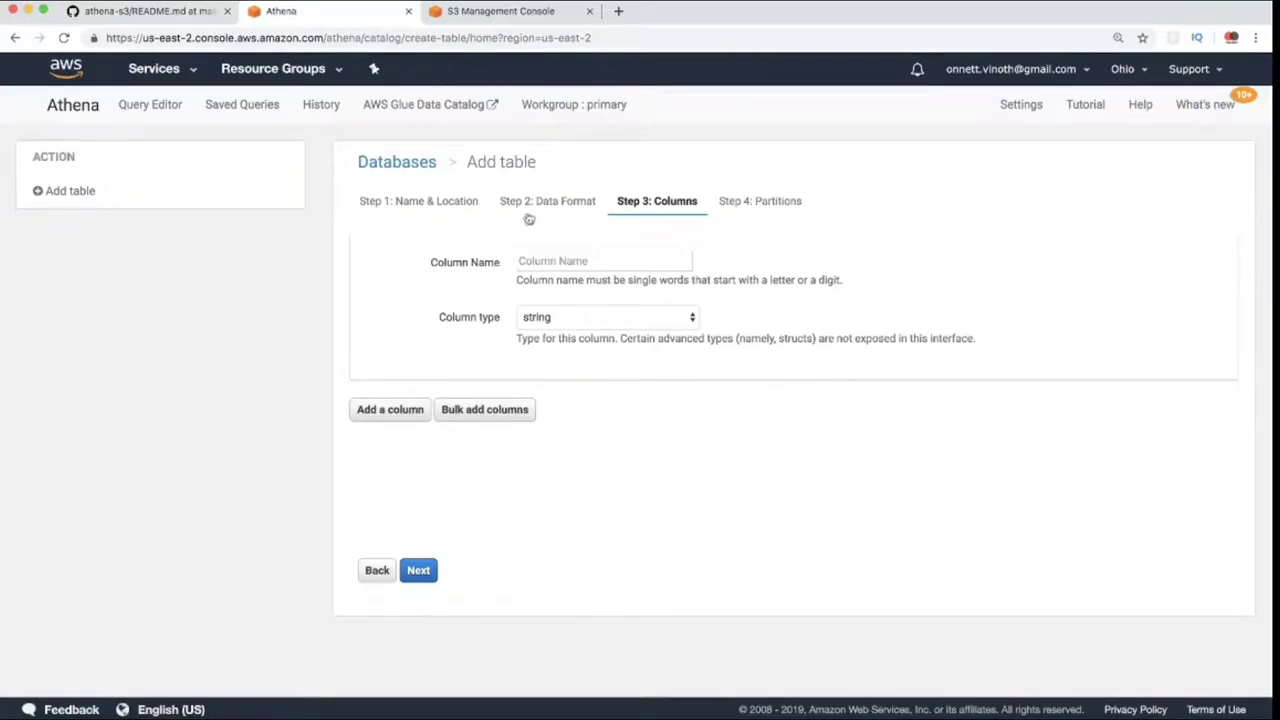
{"action": "left_click", "coordinate": [500, 414]}
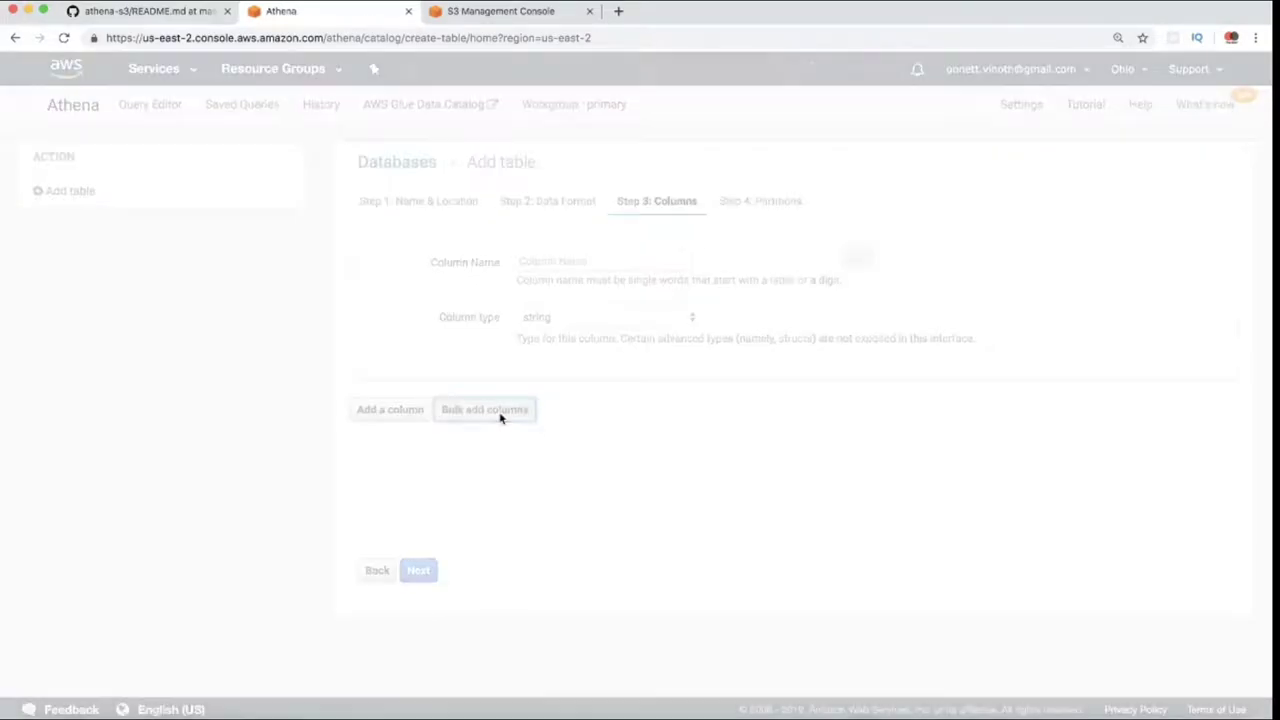
{"action": "key", "text": "super+v"}
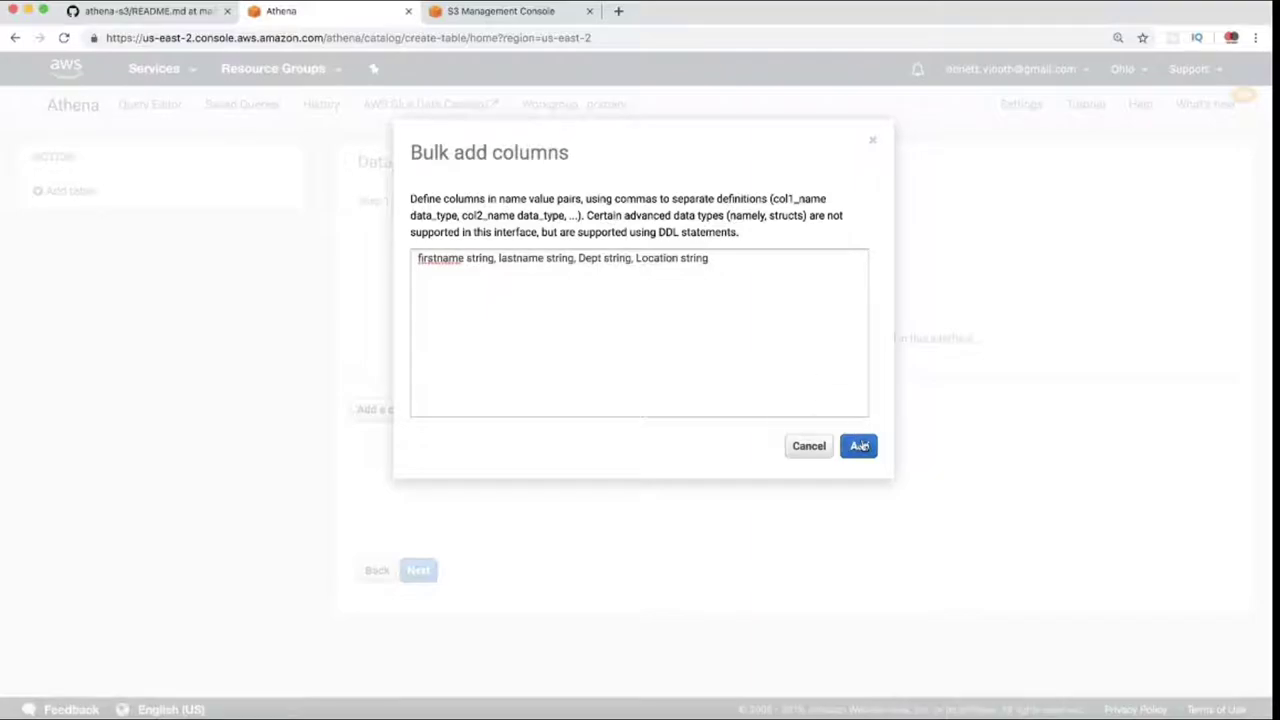
{"action": "left_click", "coordinate": [862, 445]}
Review the column definitions and create the employees table without any partitions
{"action": "scroll", "coordinate": [837, 489], "scroll_direction": "down", "scroll_amount": 5}
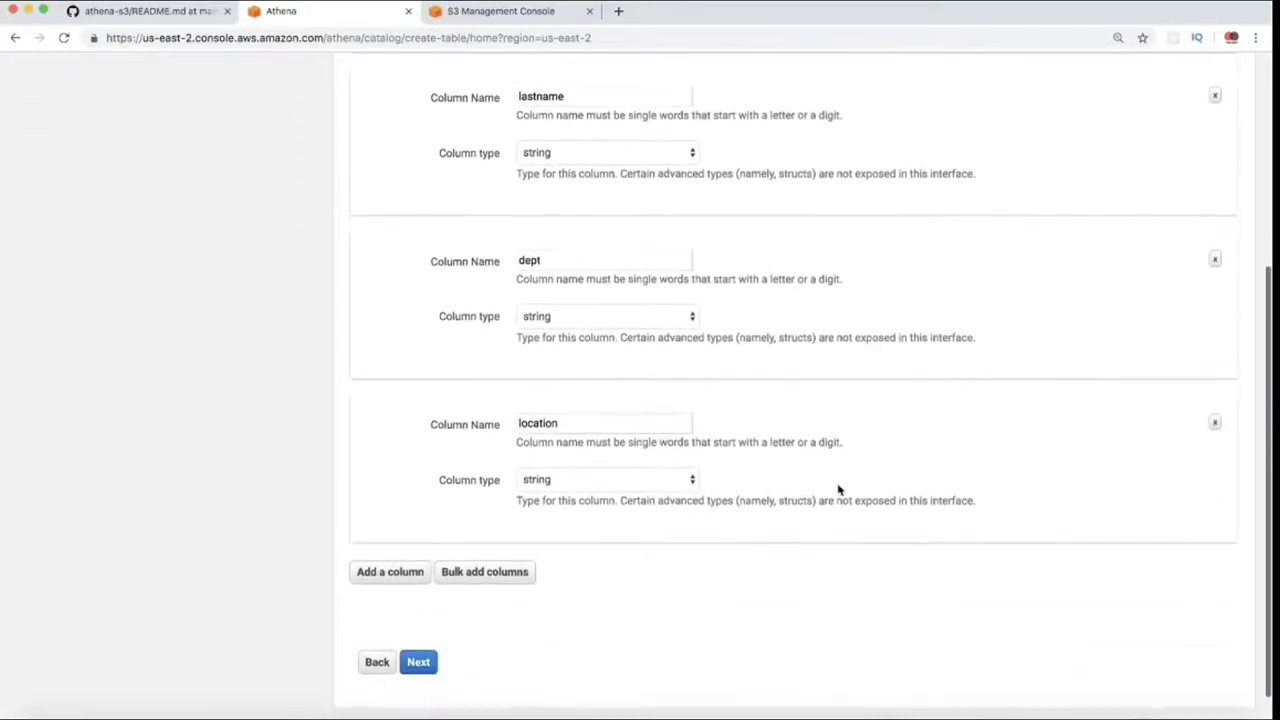
{"action": "scroll", "coordinate": [735, 540], "scroll_direction": "up", "scroll_amount": 5}
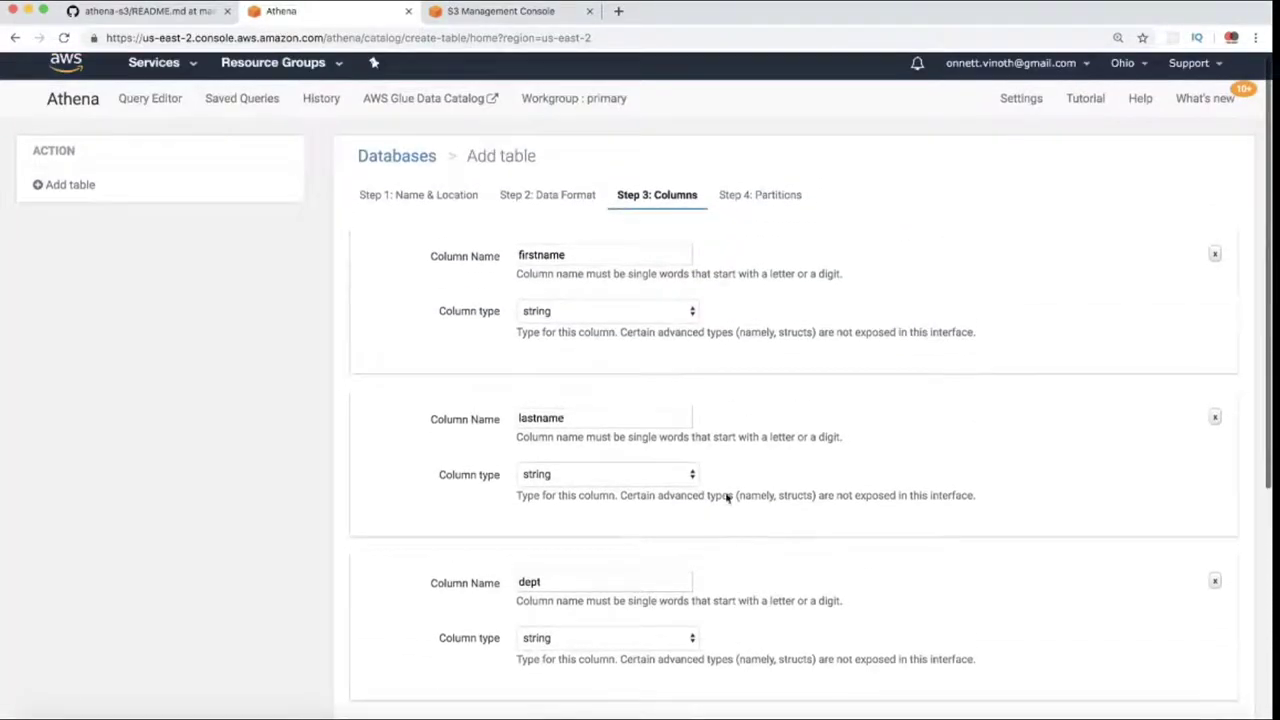
{"action": "scroll", "coordinate": [643, 480], "scroll_direction": "down", "scroll_amount": 5}
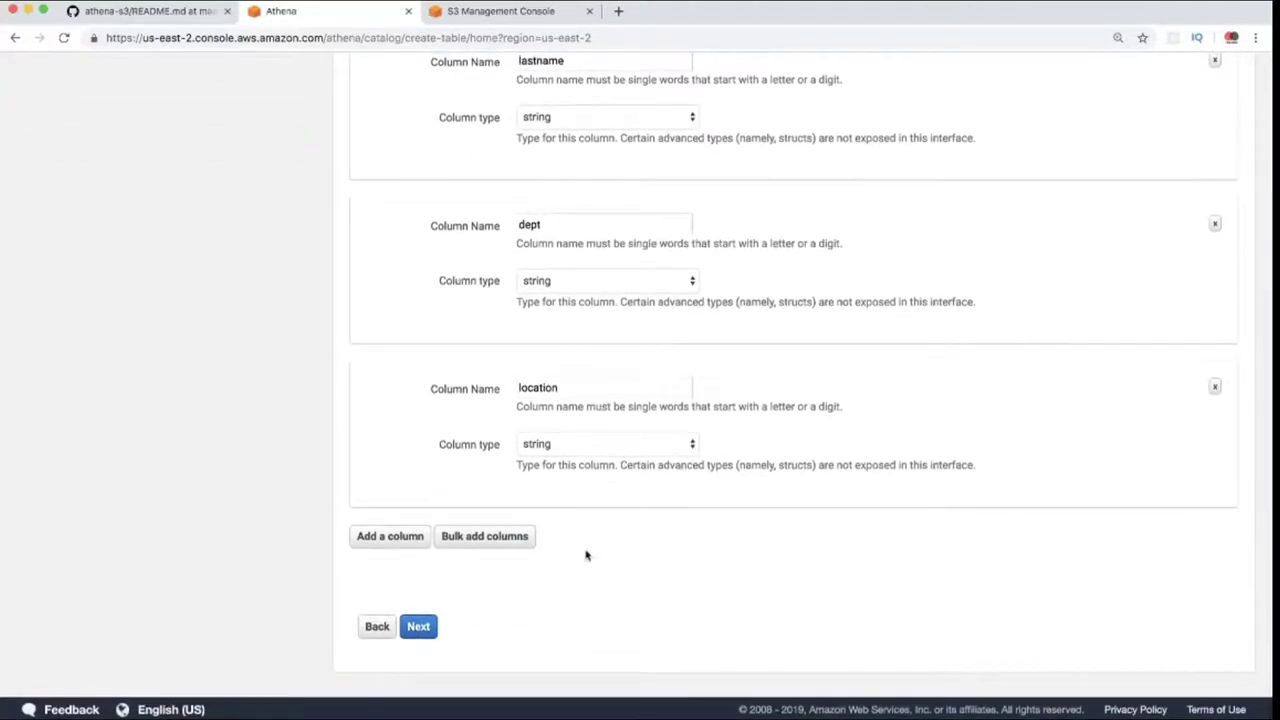
{"action": "left_click", "coordinate": [437, 629]}
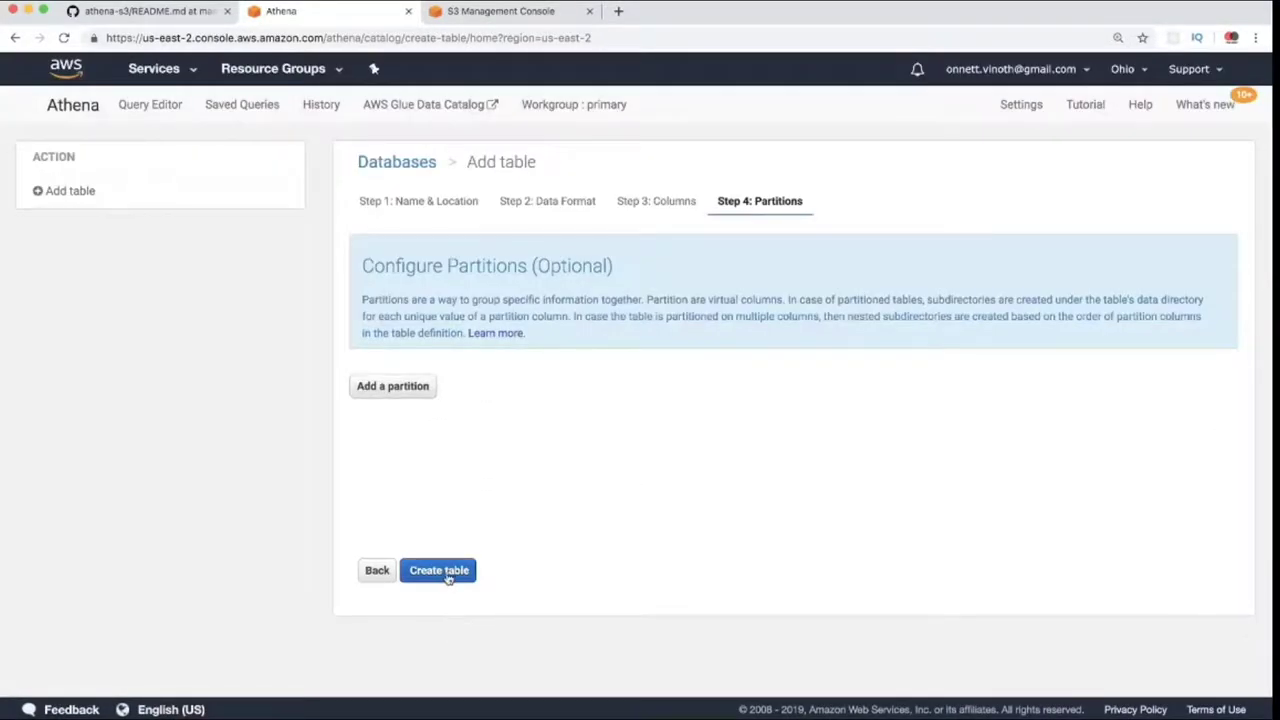
{"action": "left_click", "coordinate": [440, 572]}
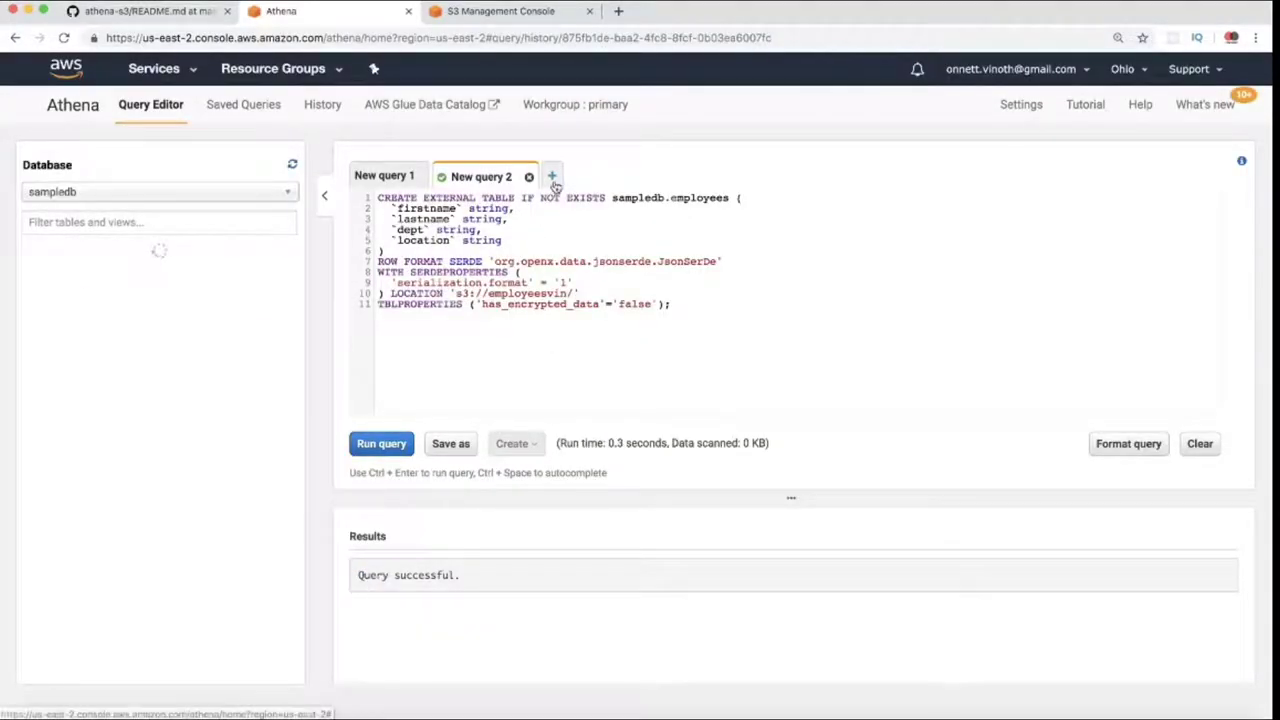
Check the files in the employeesvin bucket and run select * from sampledb.employees in Athena
{"action": "left_click_drag", "start_coordinate": [610, 198], "coordinate": [720, 200]}
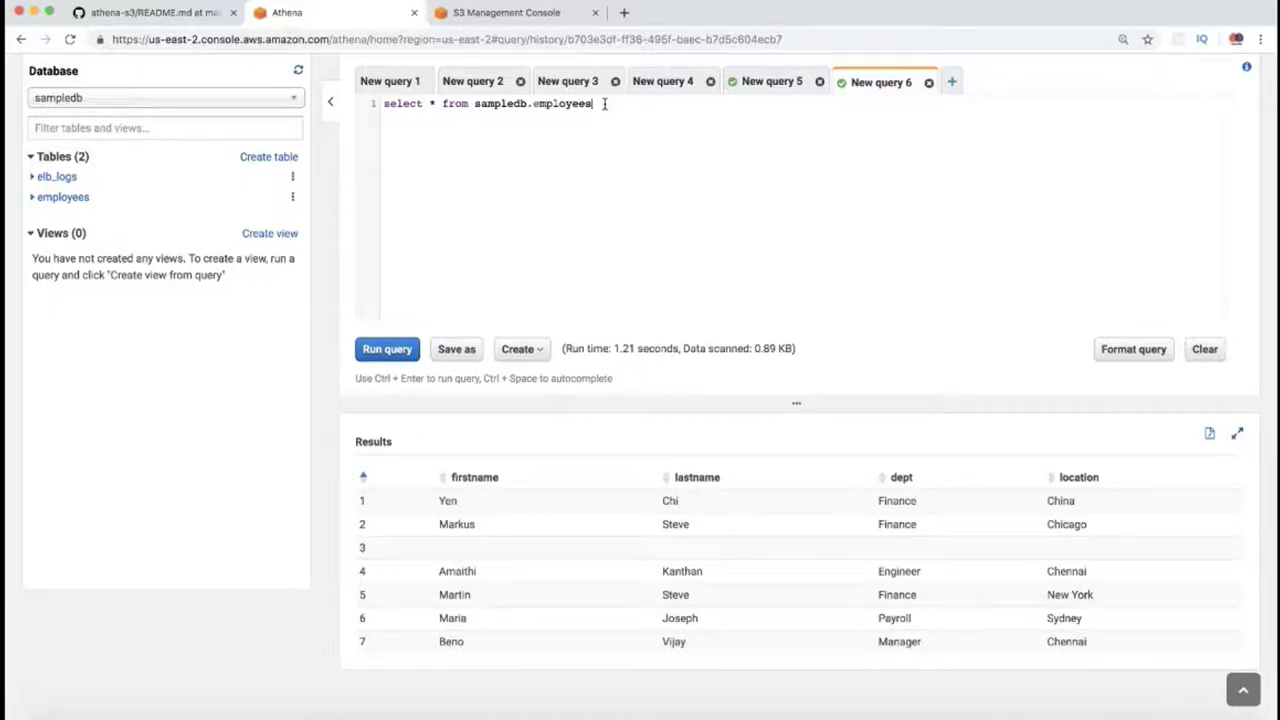
{"action": "left_click", "coordinate": [528, 22]}
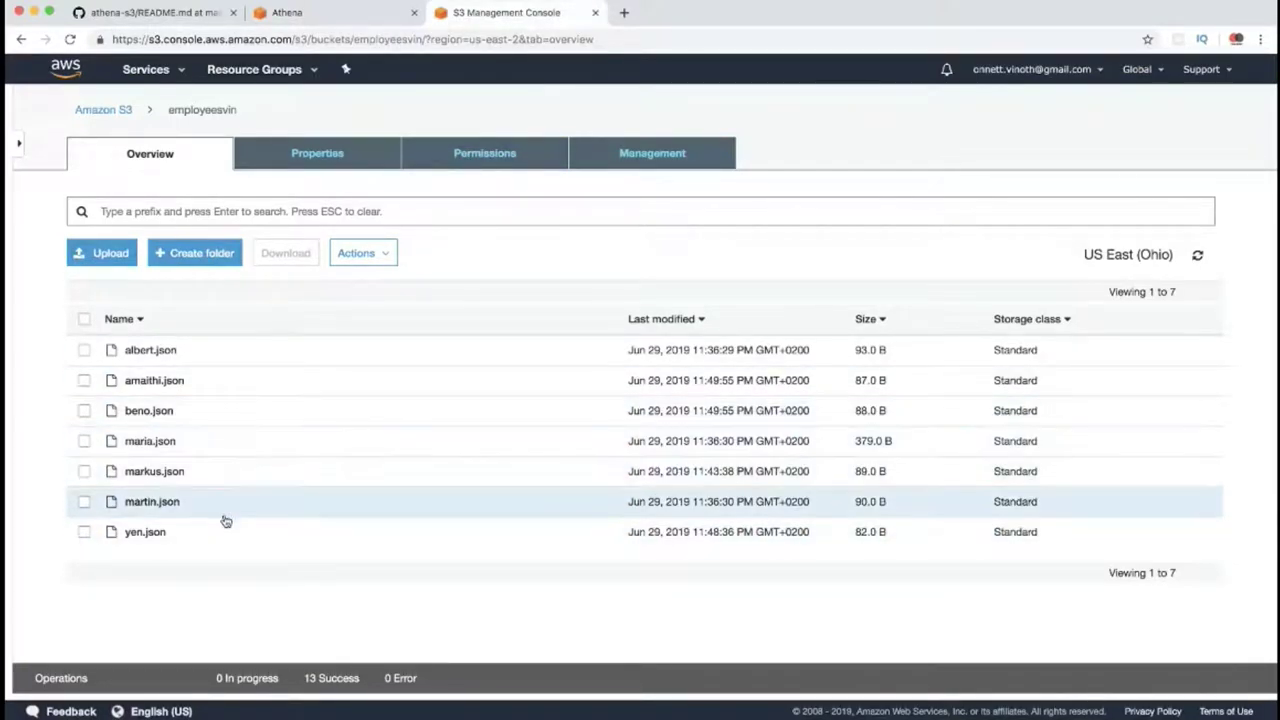
{"action": "left_click", "coordinate": [310, 15]}
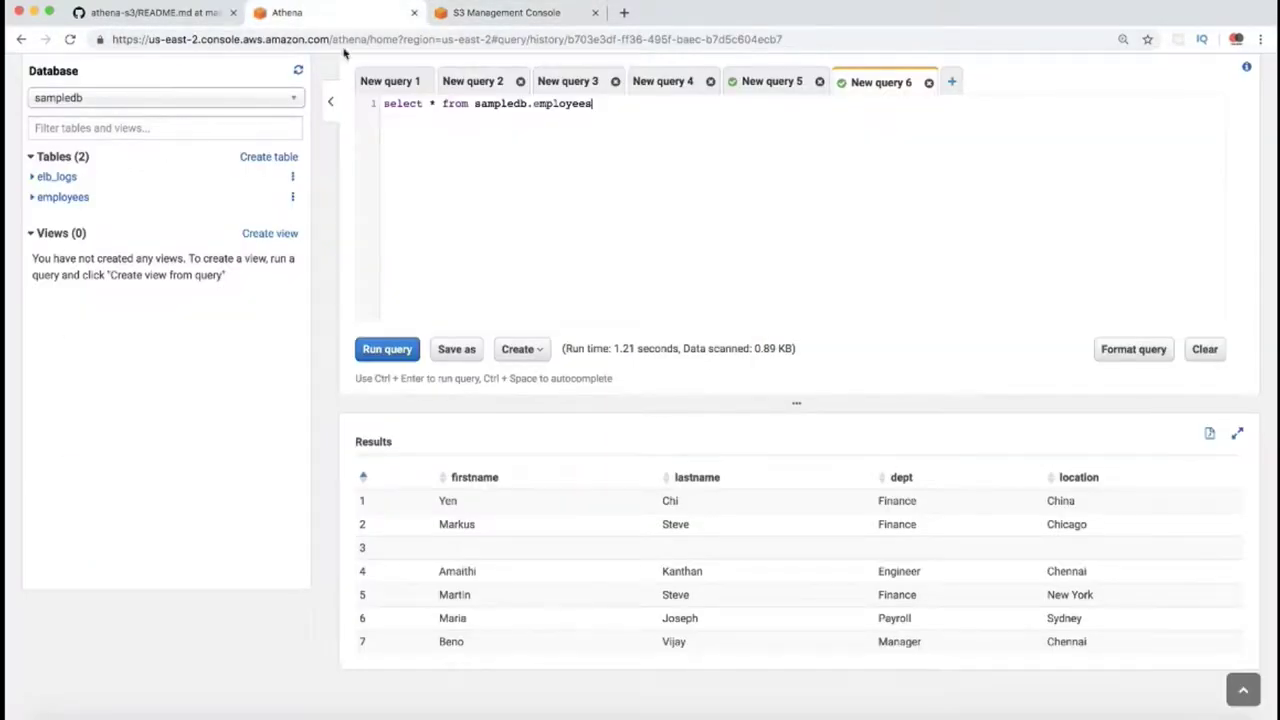
{"action": "left_click", "coordinate": [387, 349]}
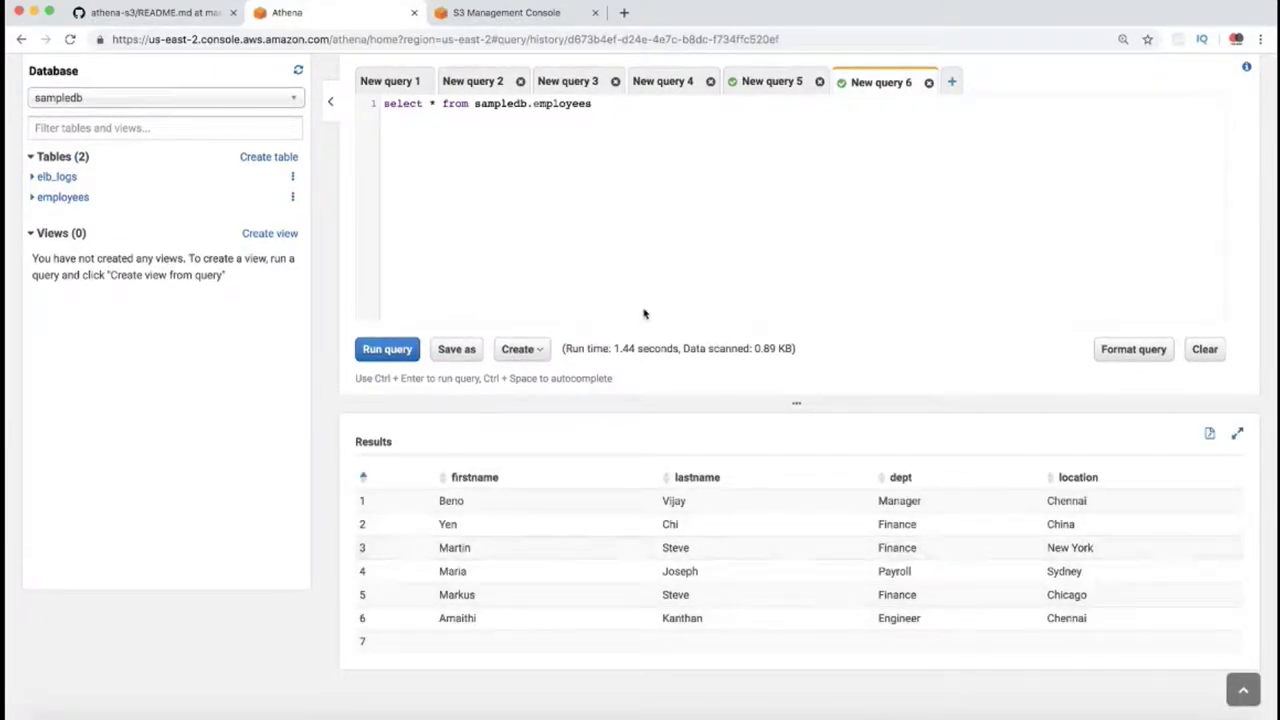
Review the S3-to-Athena architecture diagram and the service description in the GitHub README alongside the employees query results
{"action": "left_click", "coordinate": [160, 13]}
{"action": "scroll", "coordinate": [625, 240], "scroll_direction": "up", "scroll_amount": 5}
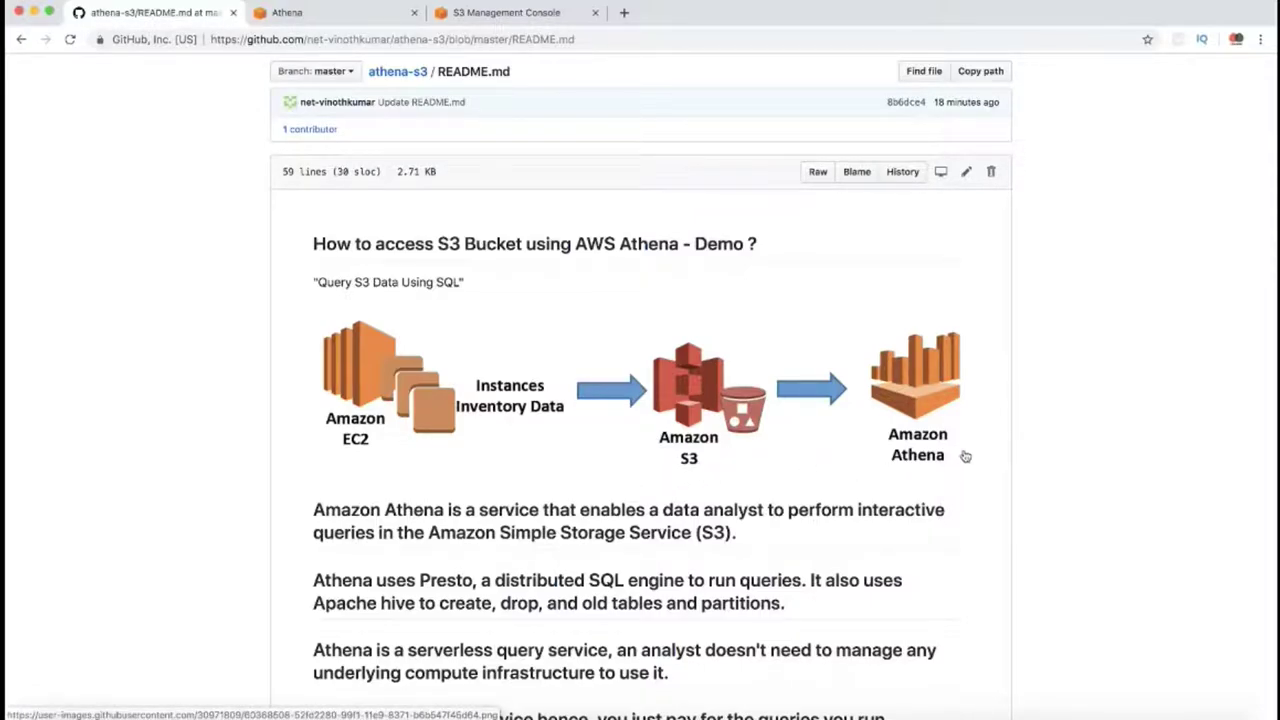
{"action": "left_click", "coordinate": [362, 17]}
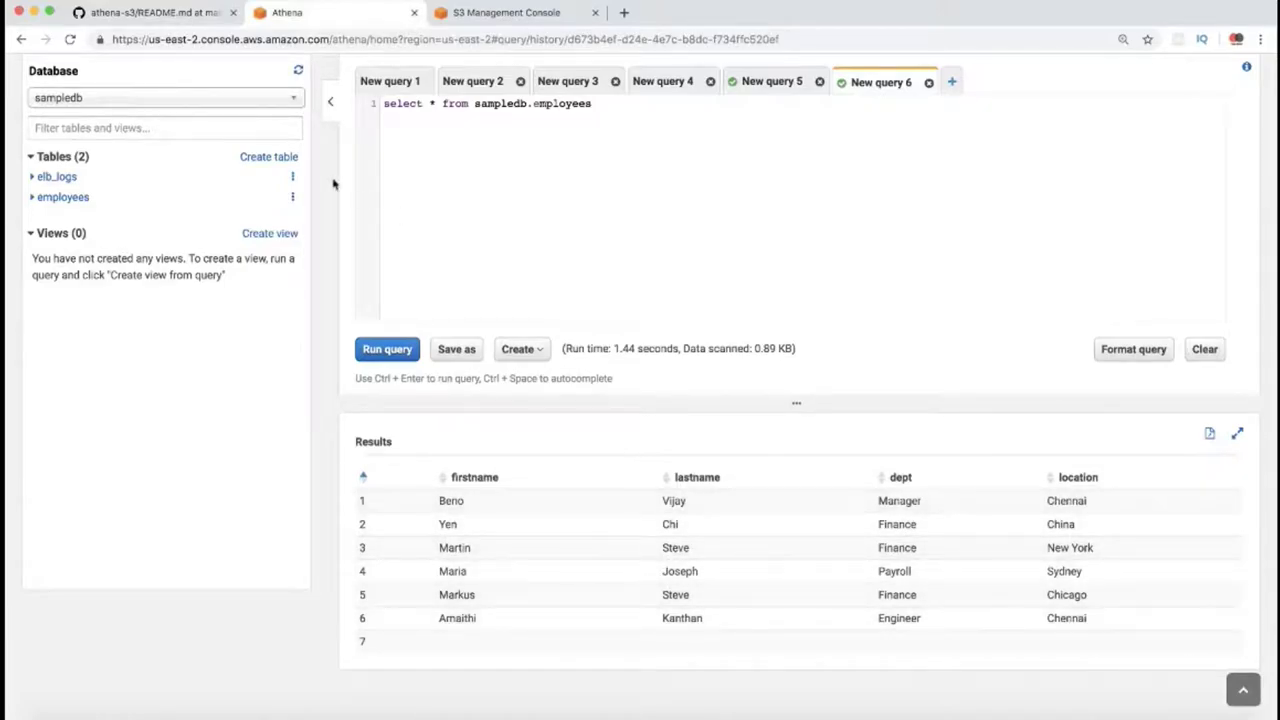
{"action": "left_click", "coordinate": [207, 14]}
{"action": "scroll", "coordinate": [478, 448], "scroll_direction": "down", "scroll_amount": 5}
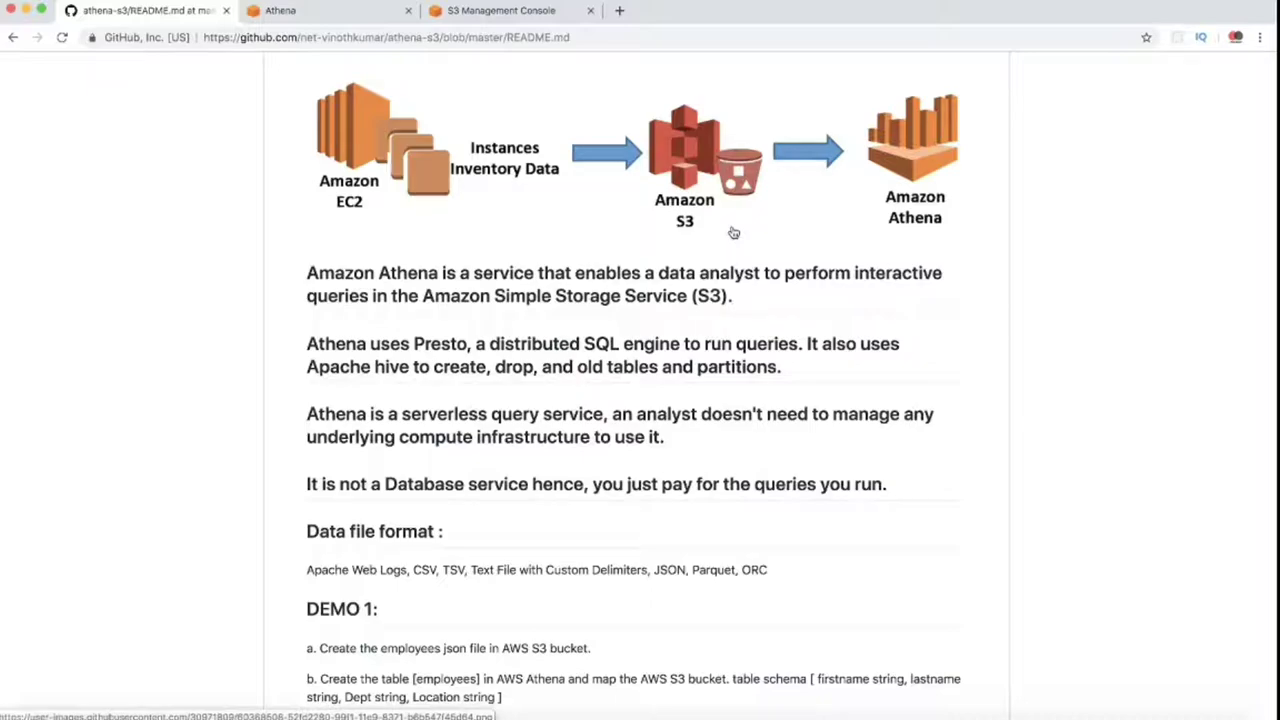
Examine the log records in logs.json, from the traceId and request fields through the response status fields
{"action": "scroll", "coordinate": [726, 251], "scroll_direction": "down", "scroll_amount": 5}
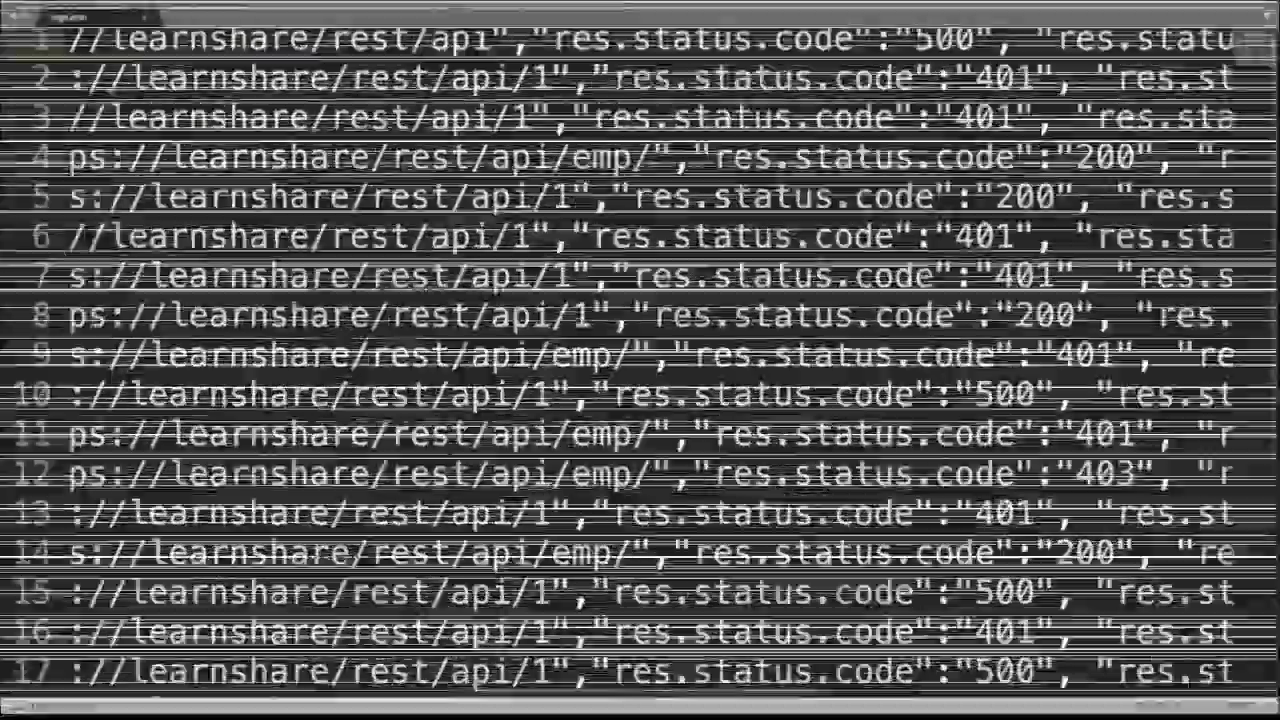
{"action": "scroll", "coordinate": [781, 476], "scroll_direction": "left", "scroll_amount": 15}
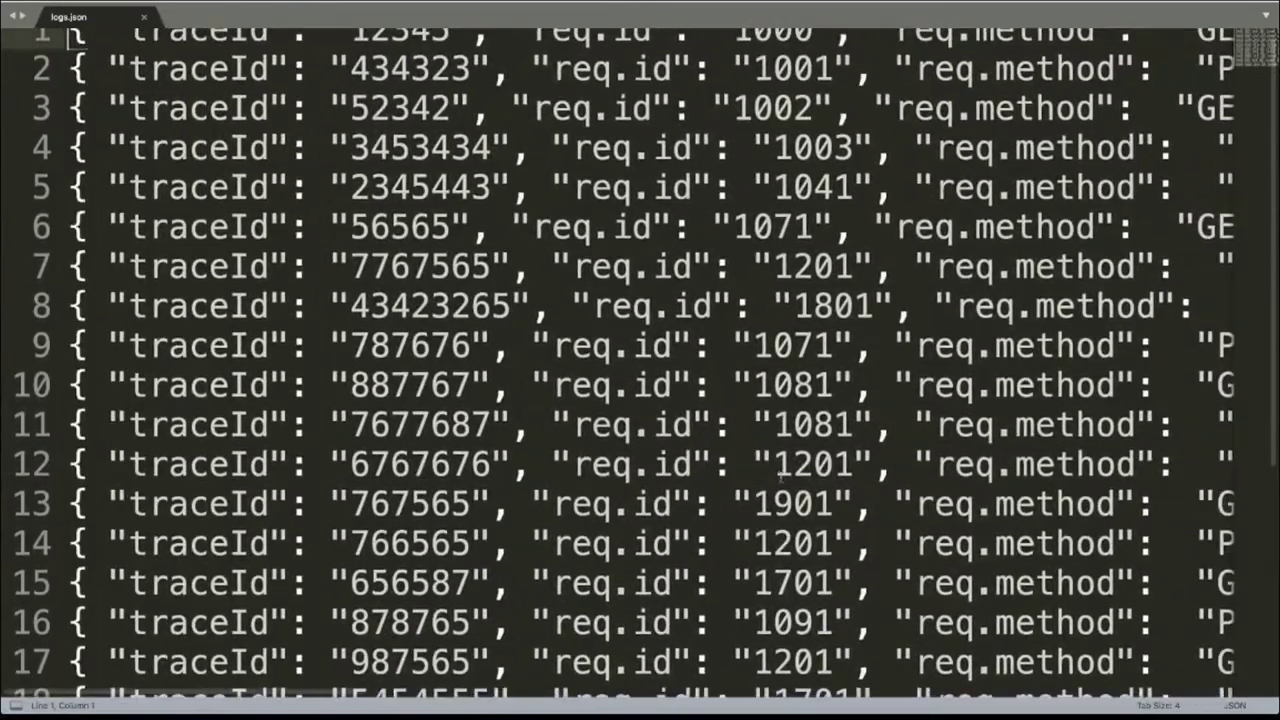
{"action": "scroll", "coordinate": [781, 476], "scroll_direction": "up", "scroll_amount": 1}
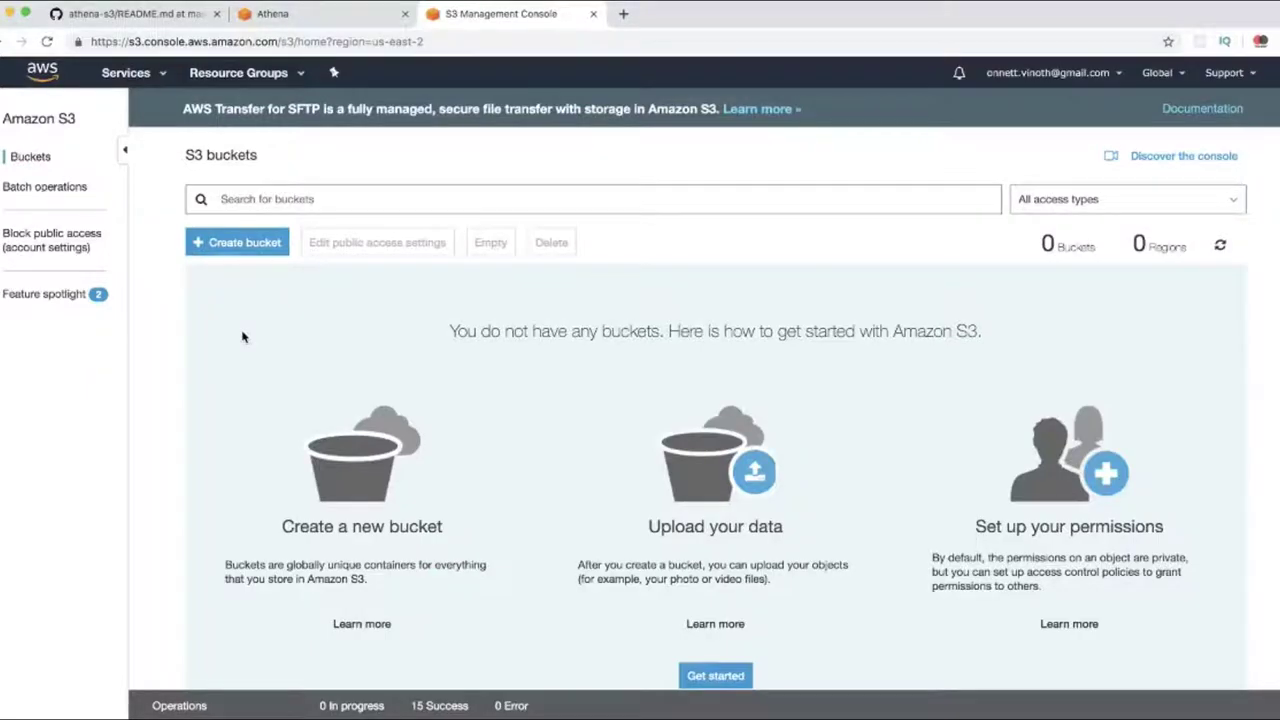
Create an S3 bucket named logsvin in US East (Ohio), keeping the default options and permissions
{"action": "left_click", "coordinate": [237, 242]}
{"action": "left_click", "coordinate": [372, 284]}
{"action": "type", "text": "logsvin"}
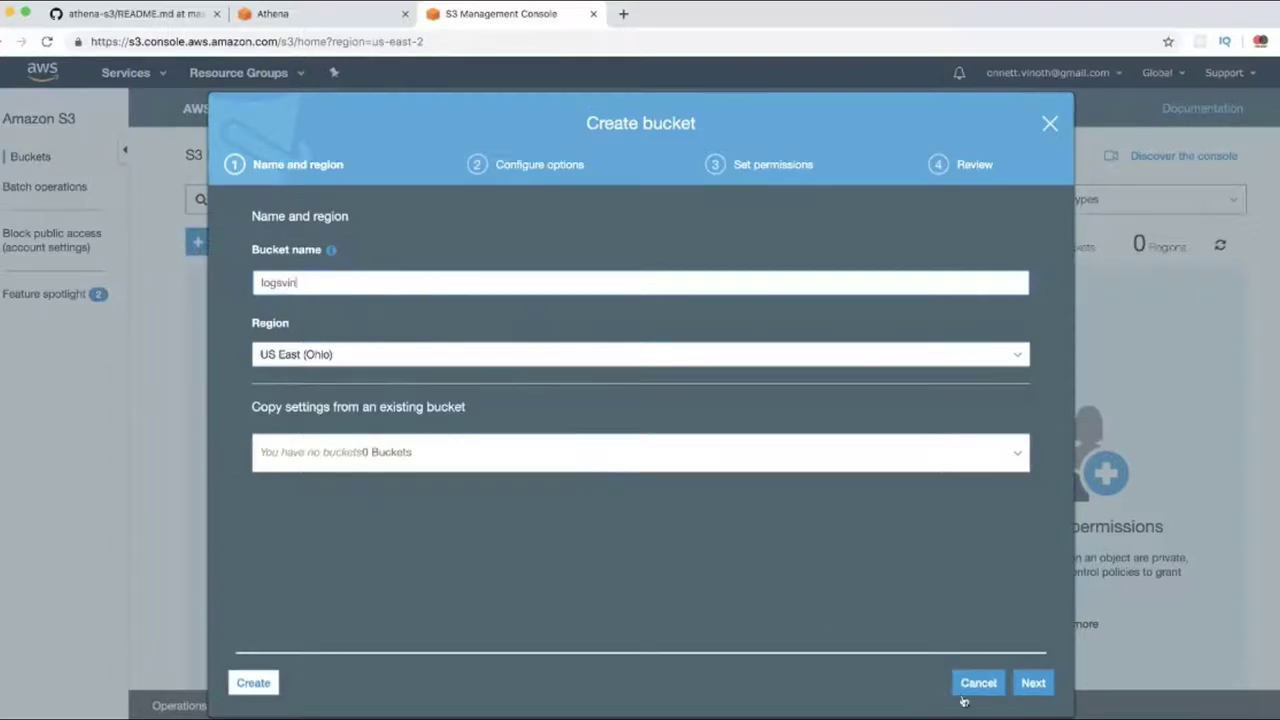
{"action": "left_click", "coordinate": [1034, 683]}
{"action": "left_click", "coordinate": [1034, 683]}
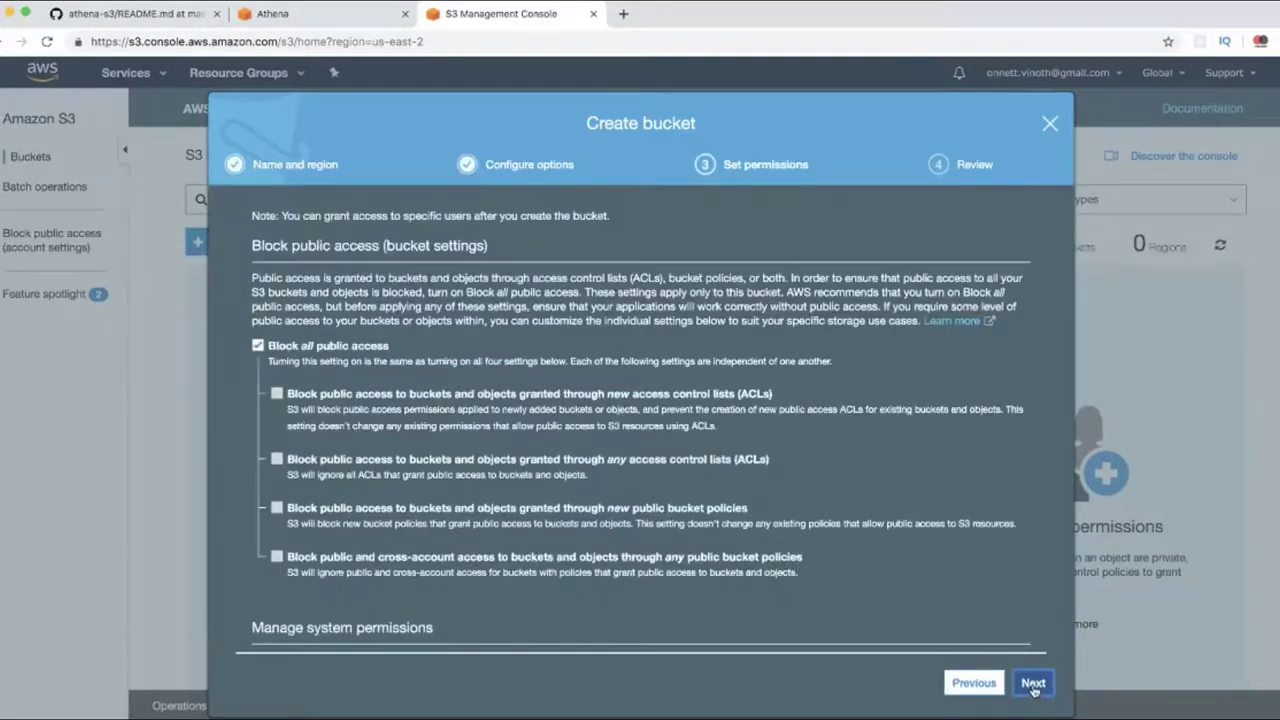
{"action": "left_click", "coordinate": [1034, 685]}
{"action": "left_click", "coordinate": [1034, 686]}
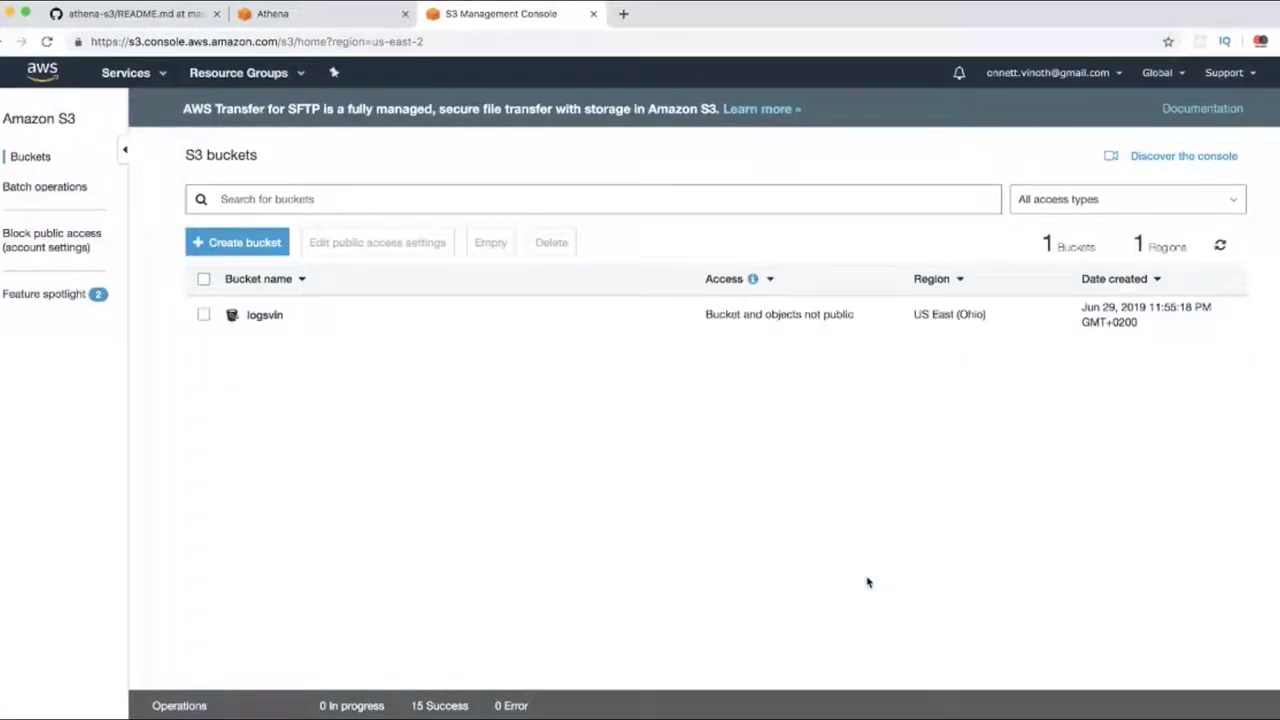
Upload logs.json from the logs folder to the logsvin bucket with the default permissions and properties
{"action": "left_click", "coordinate": [265, 316]}
{"action": "left_click", "coordinate": [80, 220]}
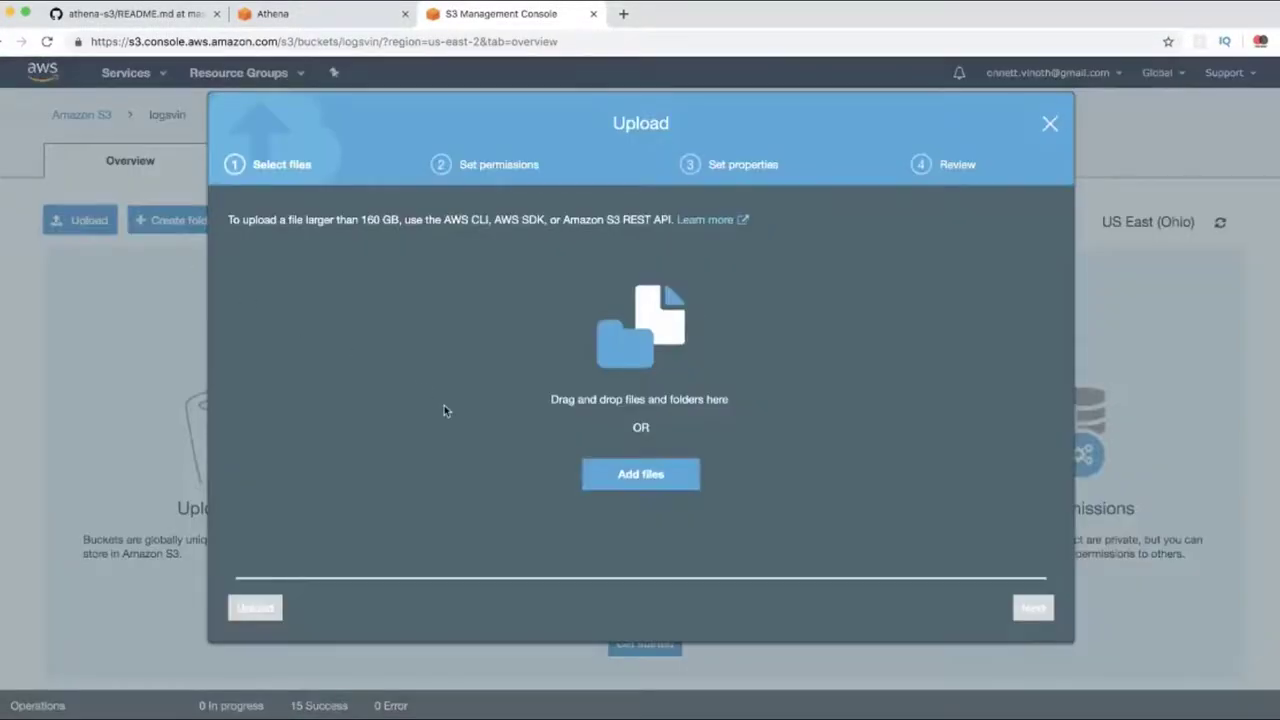
{"action": "left_click", "coordinate": [620, 482]}
{"action": "left_click", "coordinate": [310, 114]}
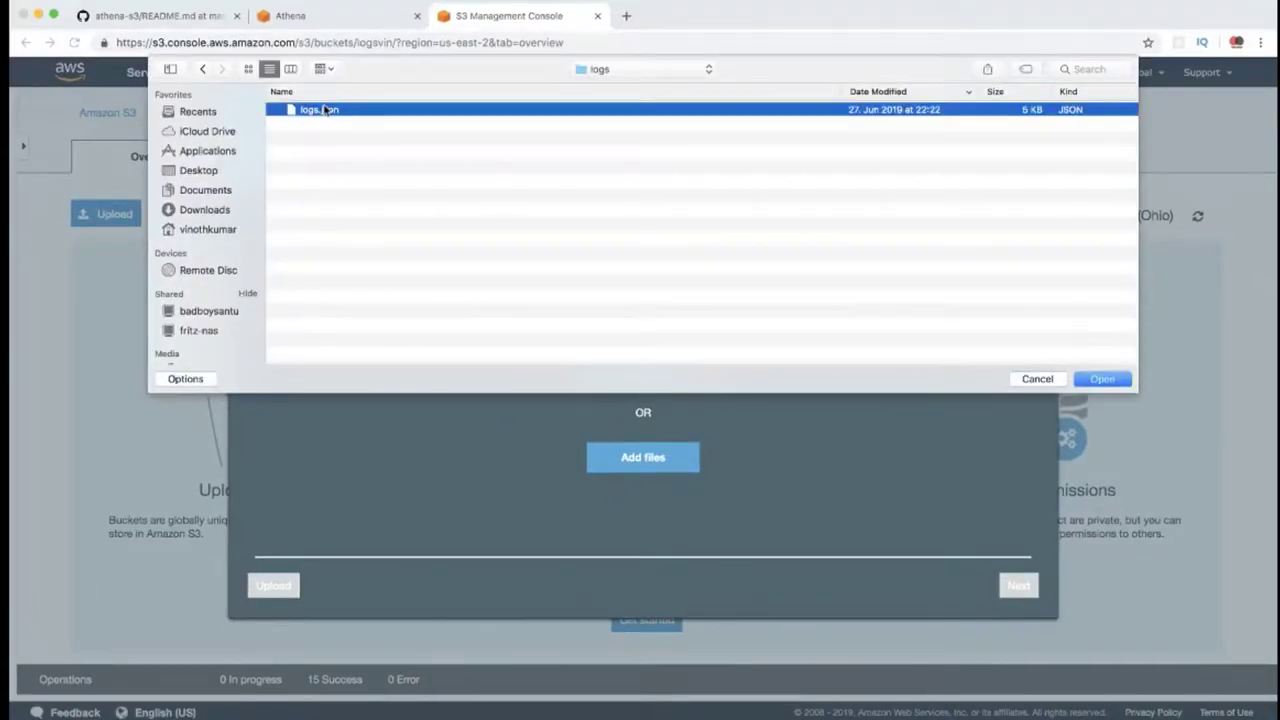
{"action": "left_click", "coordinate": [1104, 378]}
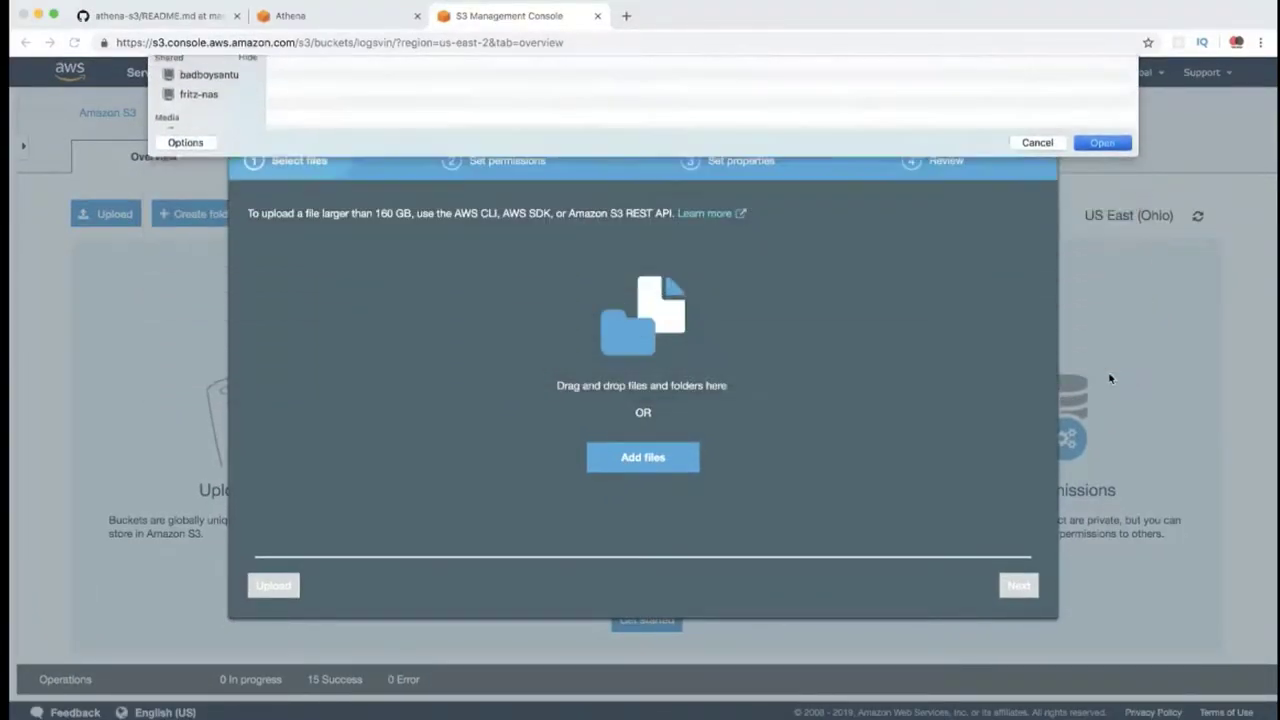
{"action": "left_click", "coordinate": [1019, 586]}
{"action": "left_click", "coordinate": [1019, 586]}
{"action": "left_click", "coordinate": [1019, 586]}
{"action": "left_click", "coordinate": [1016, 586]}
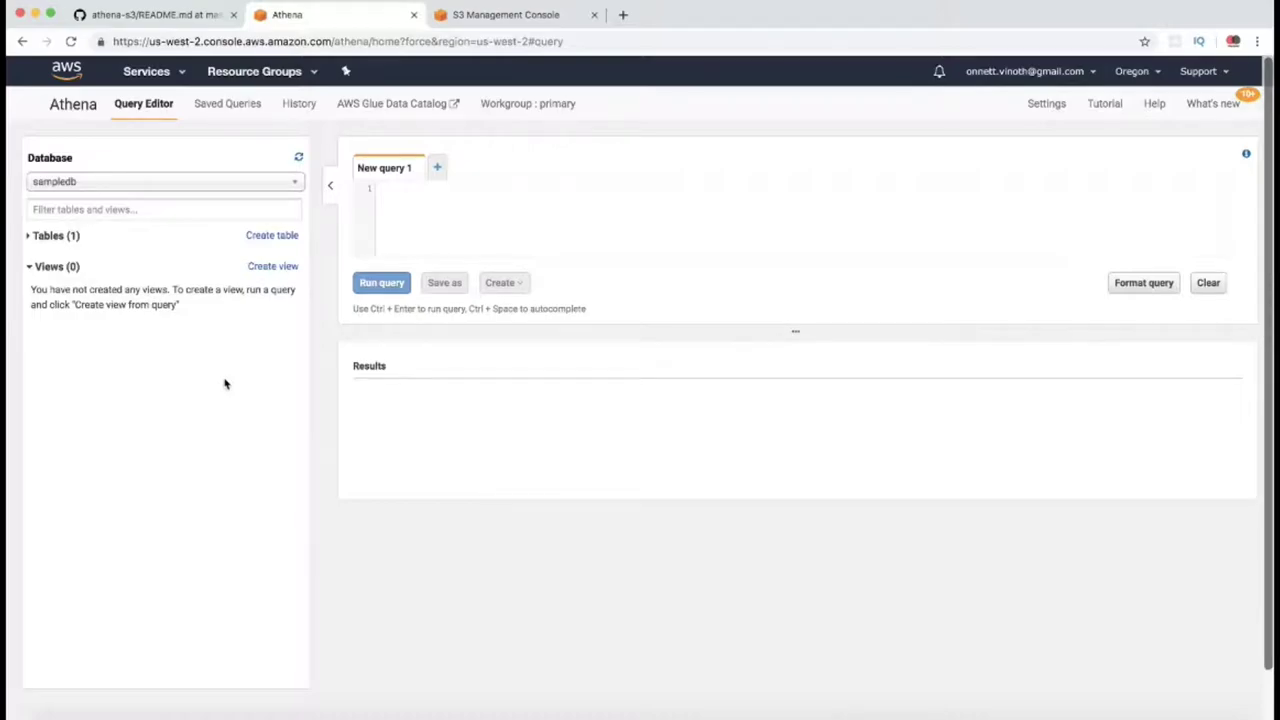
In Athena, start a table from S3 bucket data named logs in sampledb, with input location s3://logsvin/
{"action": "left_click", "coordinate": [276, 245]}
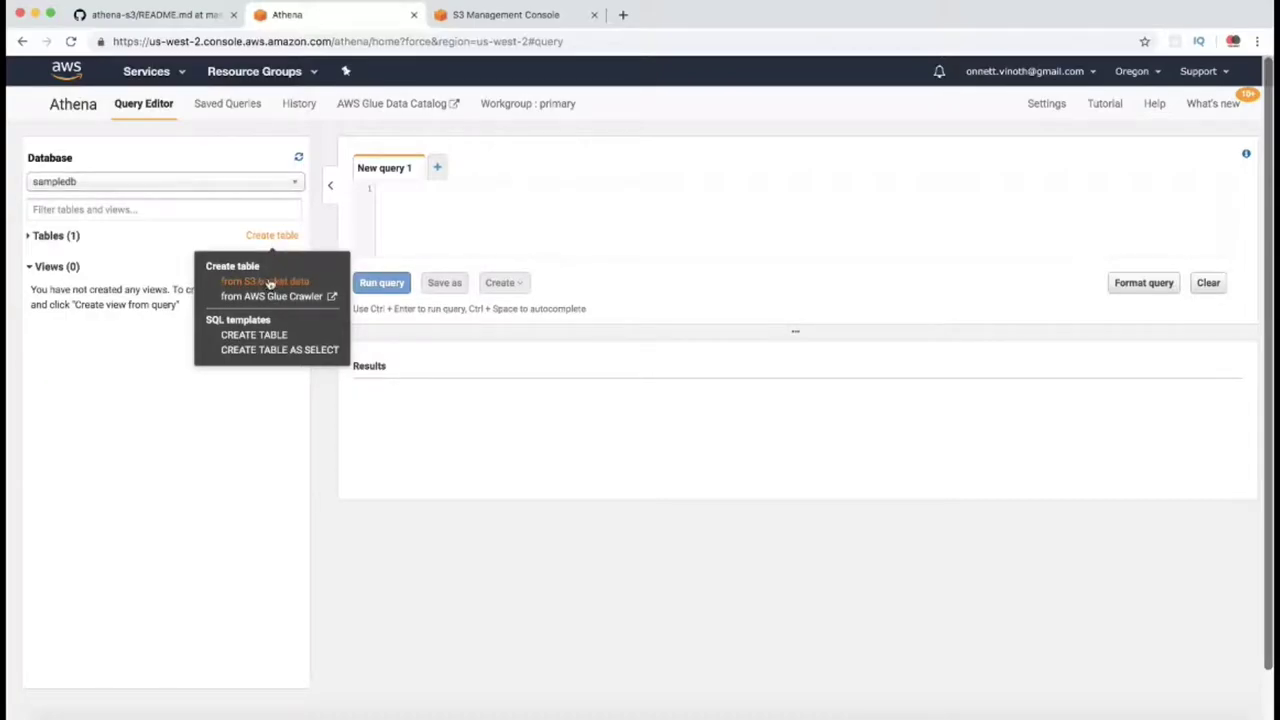
{"action": "left_click", "coordinate": [268, 283]}
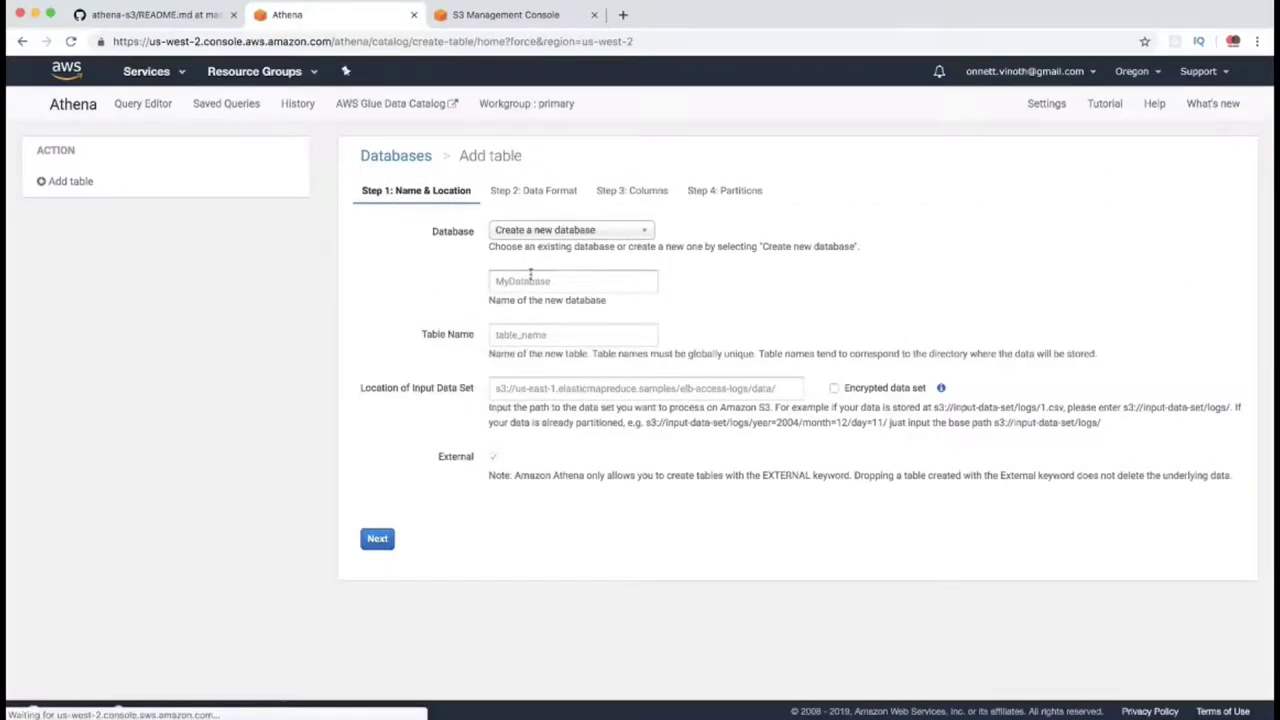
{"action": "left_click", "coordinate": [570, 232]}
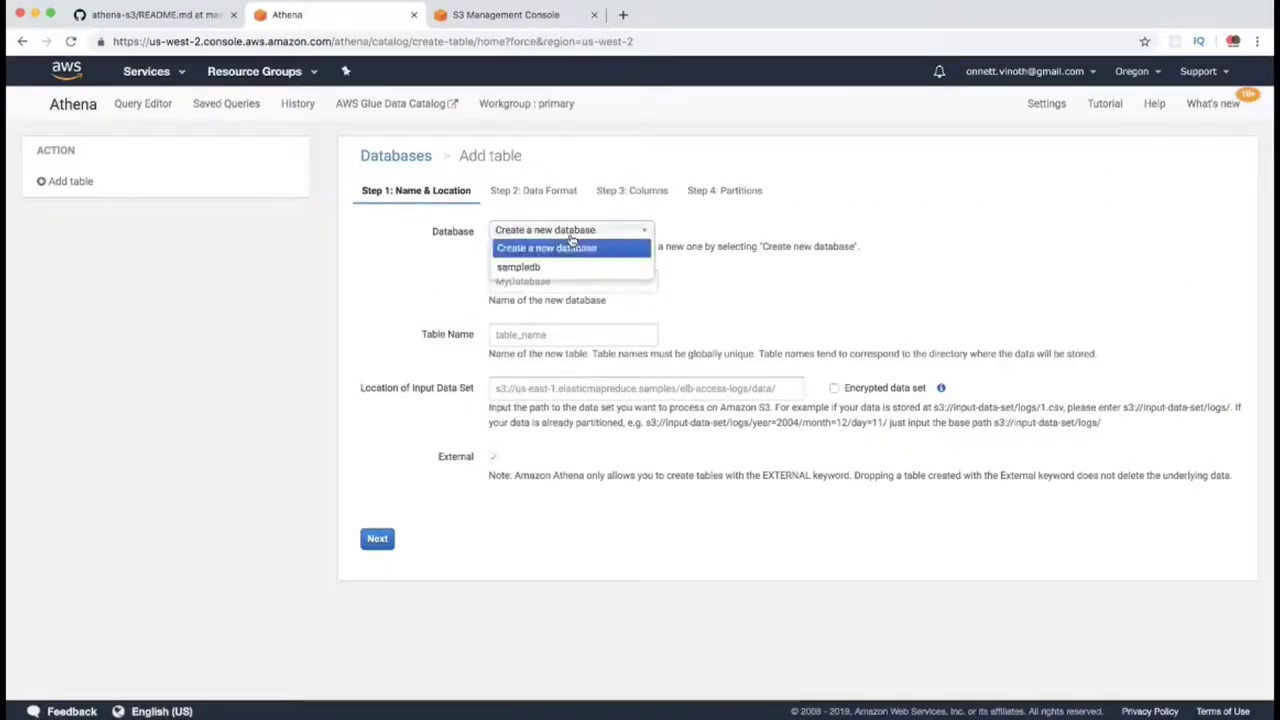
{"action": "left_click", "coordinate": [555, 266]}
{"action": "left_click", "coordinate": [552, 280]}
{"action": "type", "text": "logs"}
{"action": "left_click", "coordinate": [540, 336]}
{"action": "type", "text": "s3:/"}
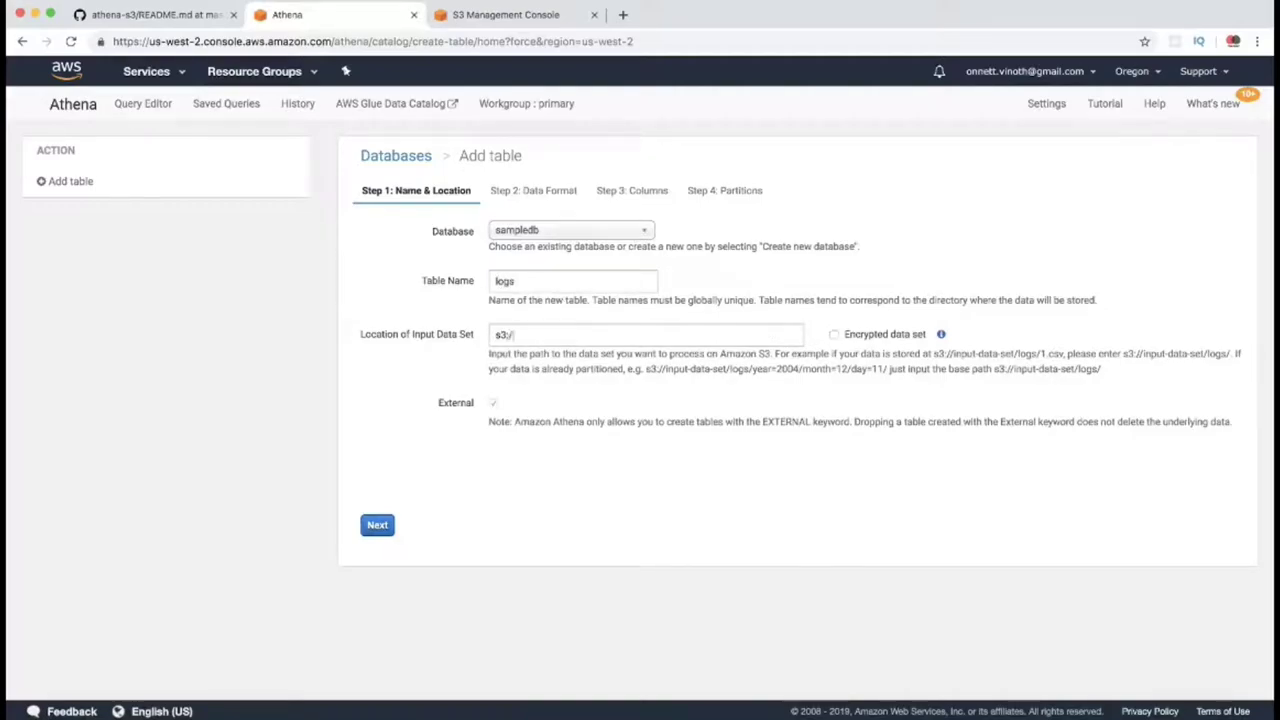
{"action": "type", "text": "/logsvin/"}
{"action": "left_click", "coordinate": [377, 525]}
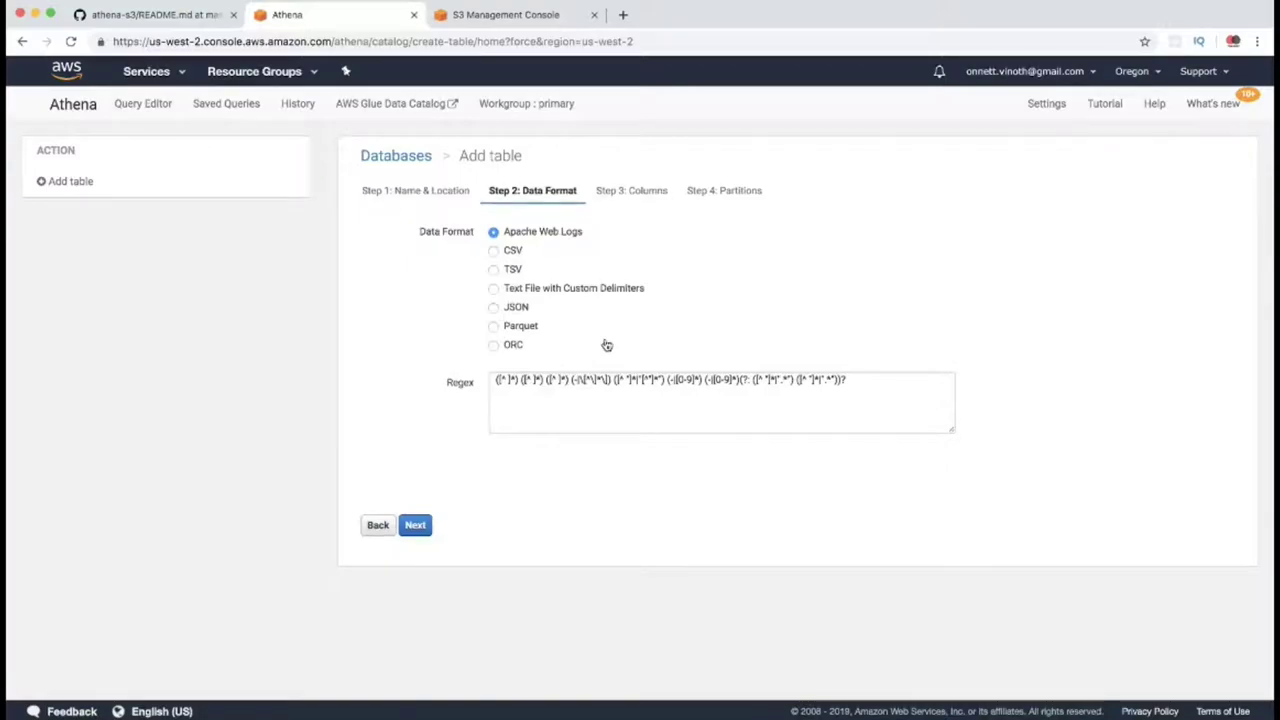
Choose the JSON data format and bulk add string columns traceId, req.id, req.method, req.uri, res.status.code, res.status.message and accept
{"action": "left_click", "coordinate": [494, 308]}
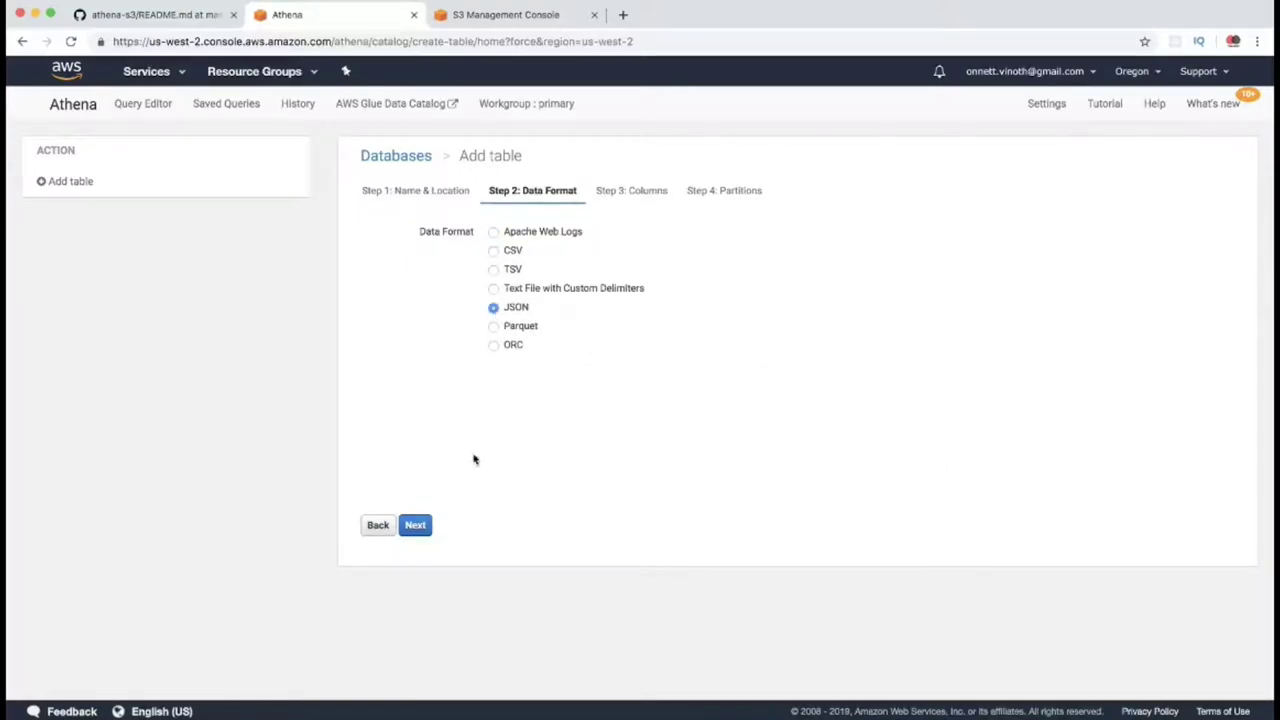
{"action": "left_click", "coordinate": [415, 525]}
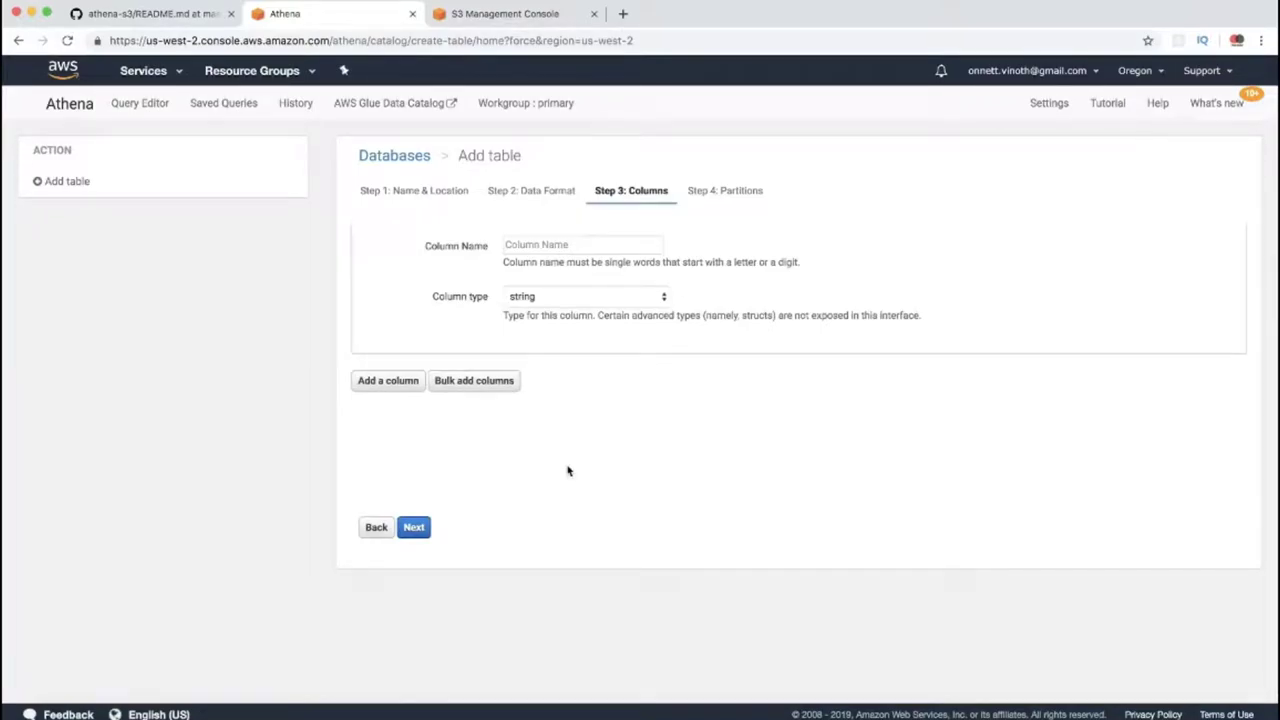
{"action": "left_click", "coordinate": [491, 380]}
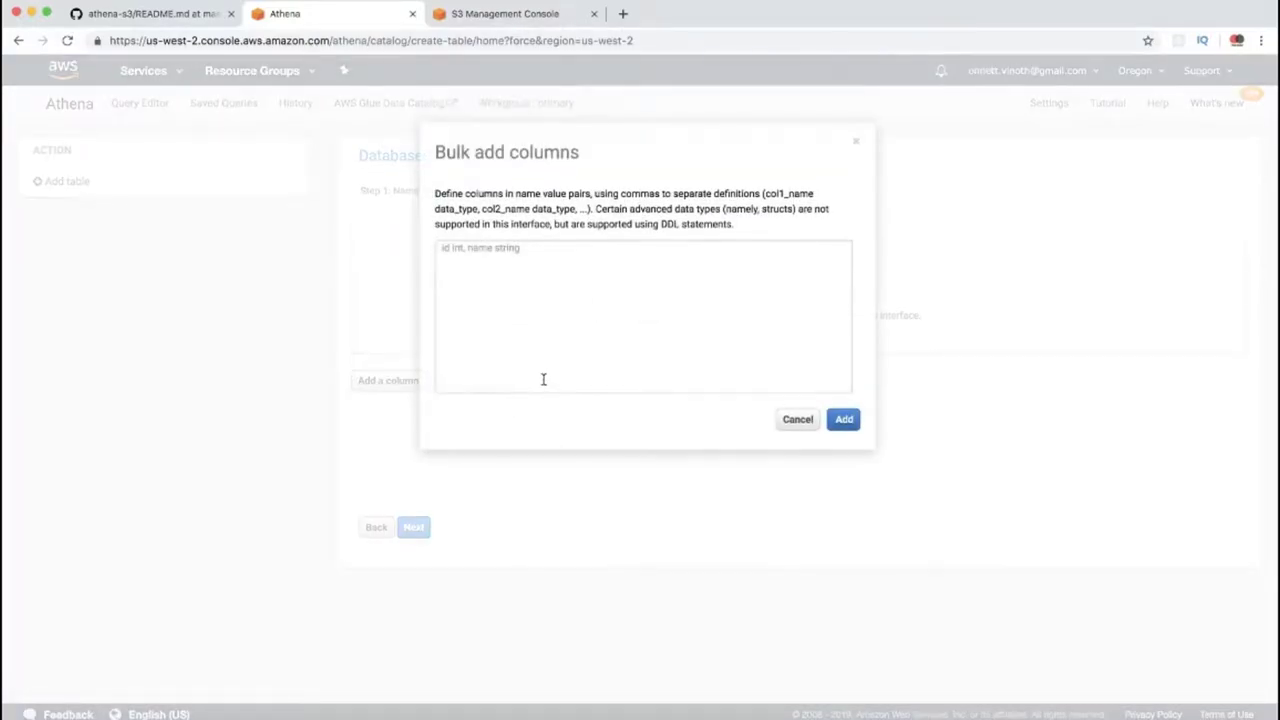
{"action": "left_click", "coordinate": [563, 355]}
{"action": "type", "text": "traceId string, req.id string, req.method string, req.uri string, res.status.code string, res.status.message string, accept string"}
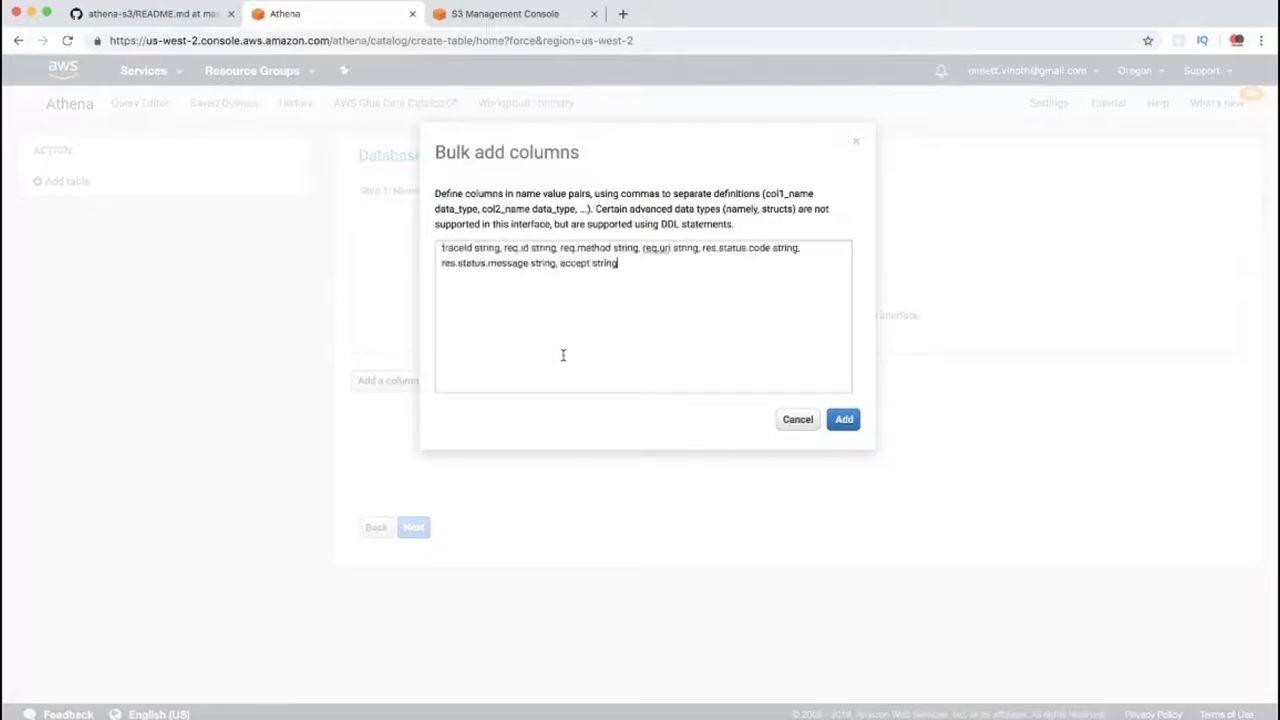
{"action": "left_click", "coordinate": [844, 420]}
Accept the column definitions and create the logs table without any partitions
{"action": "scroll", "coordinate": [843, 435], "scroll_direction": "down", "scroll_amount": 10}
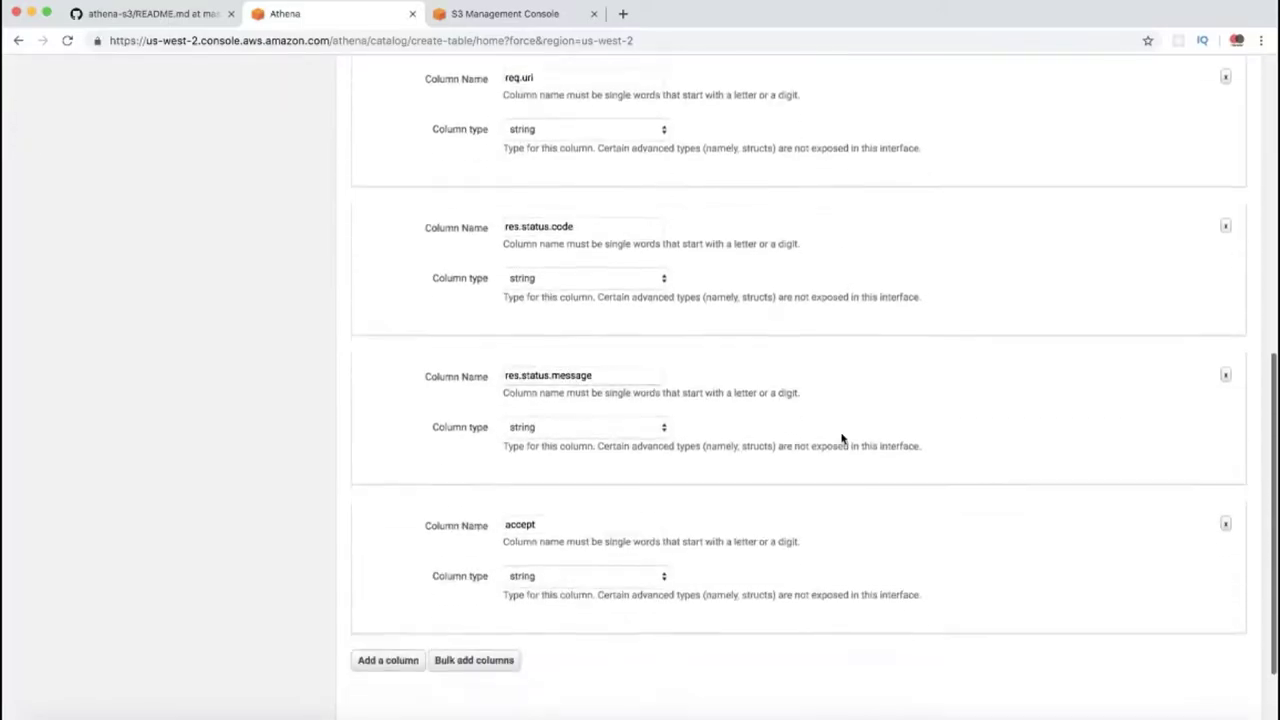
{"action": "left_click", "coordinate": [414, 637]}
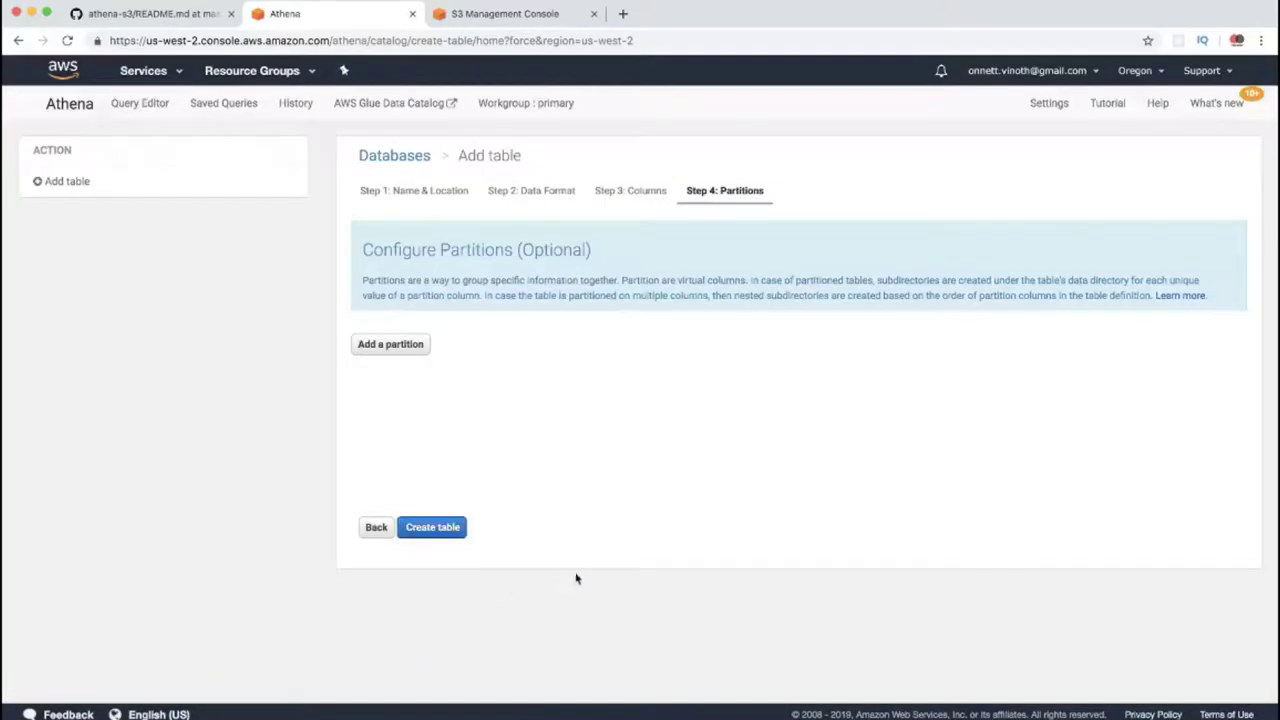
{"action": "left_click", "coordinate": [455, 531]}
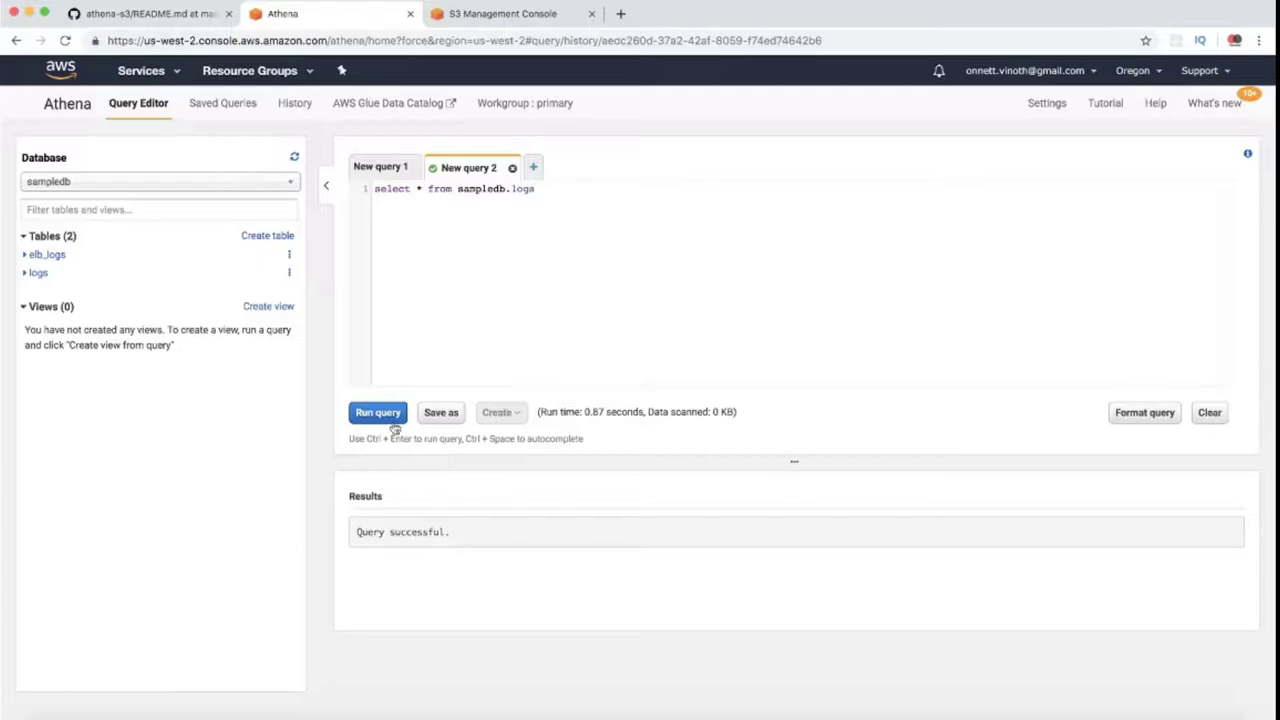
Run select * from sampledb.logs and look through the returned log records
{"action": "left_click", "coordinate": [378, 413]}
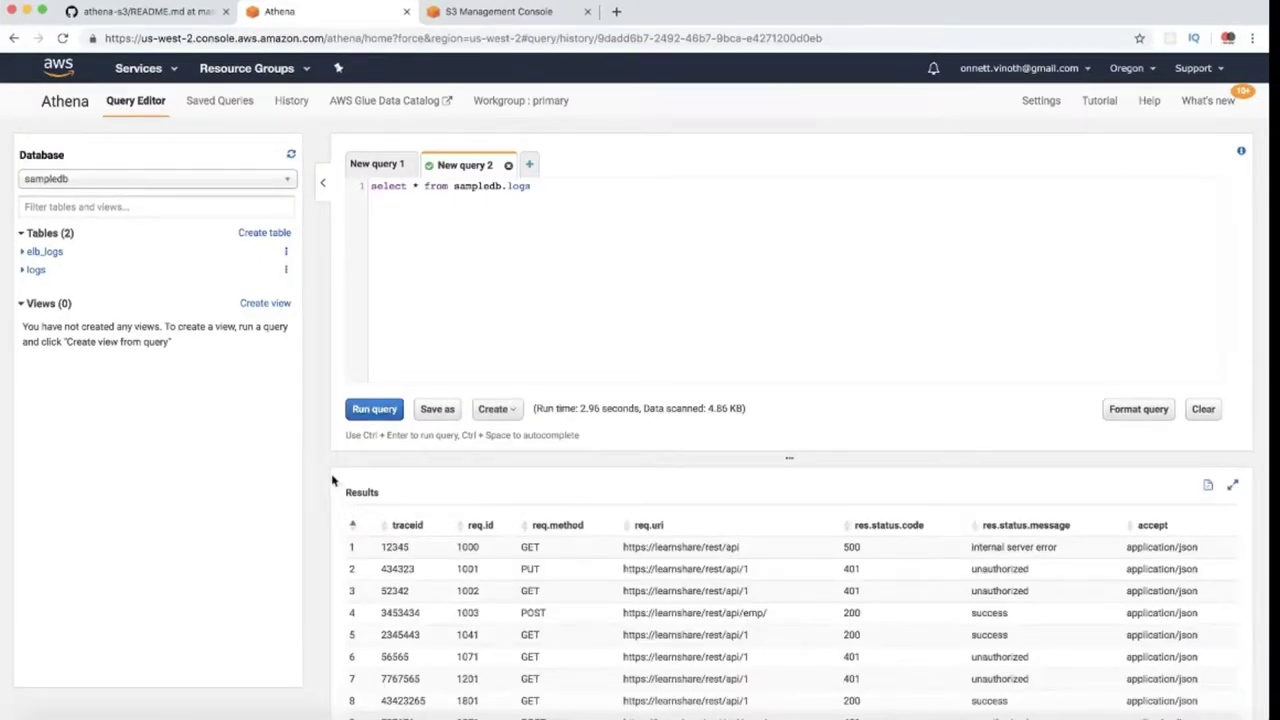
{"action": "scroll", "coordinate": [316, 481], "scroll_direction": "down", "scroll_amount": 5}
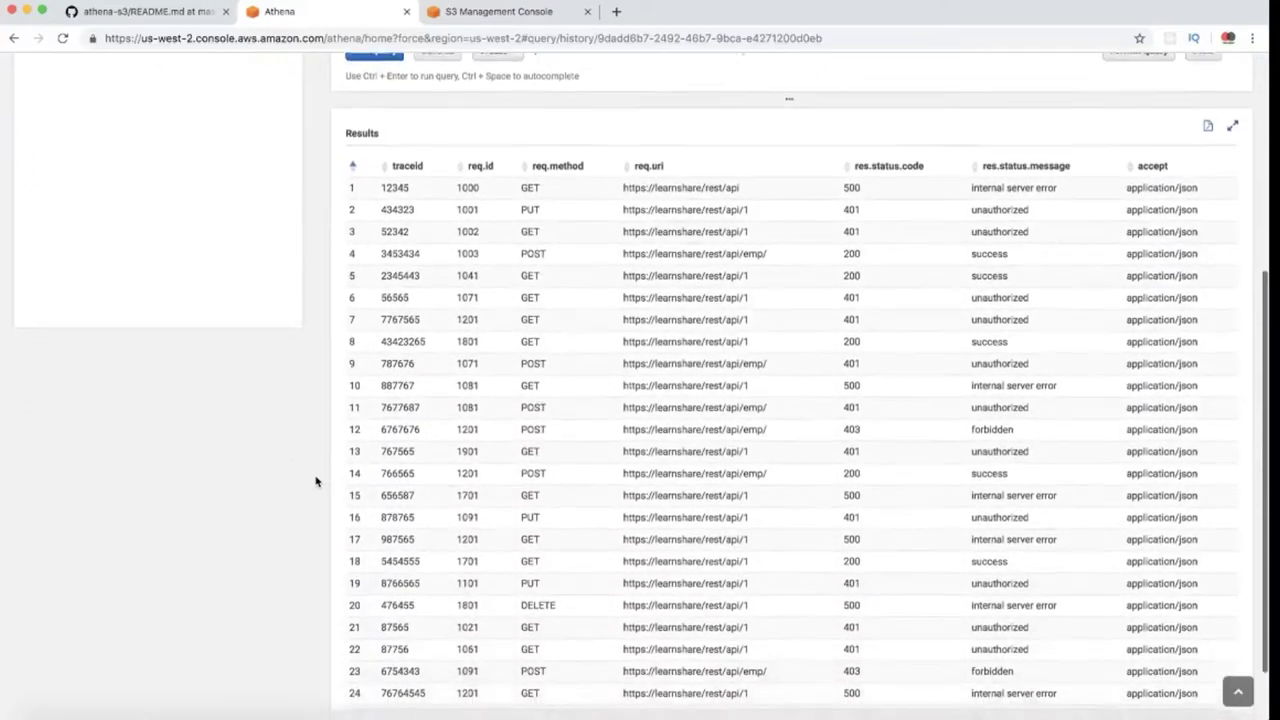
{"action": "scroll", "coordinate": [457, 543], "scroll_direction": "down", "scroll_amount": 2}
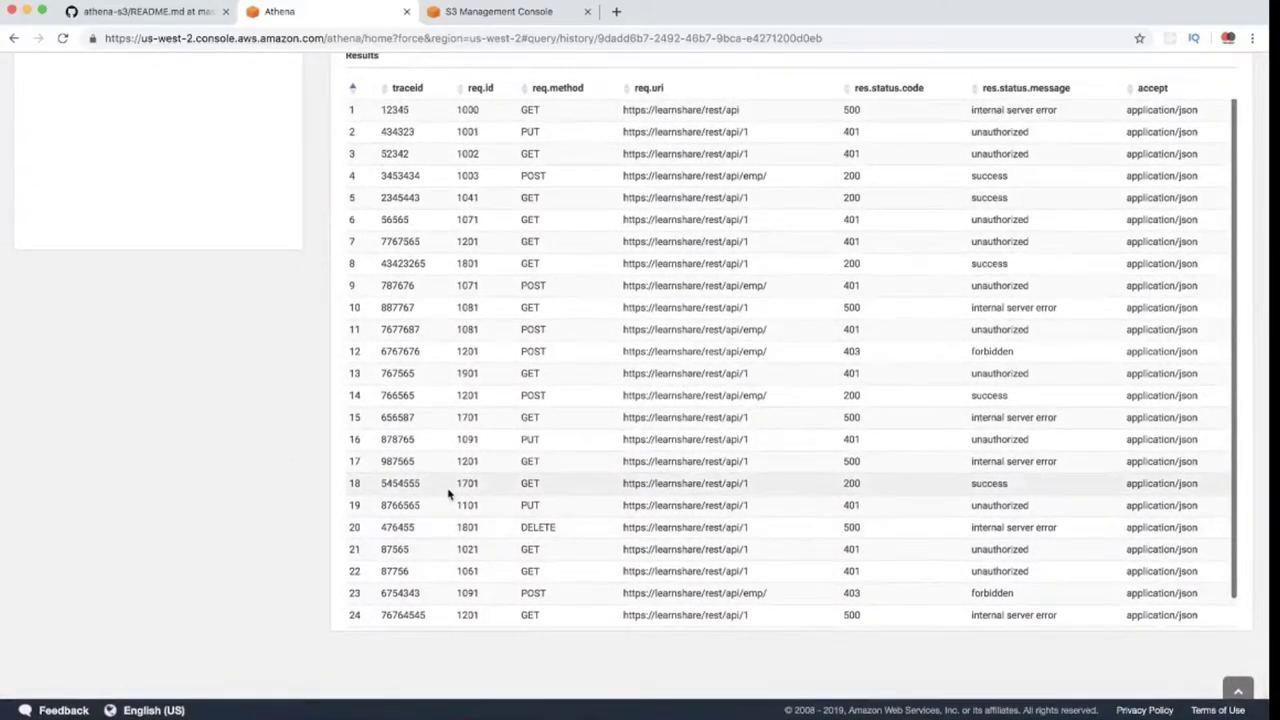
{"action": "scroll", "coordinate": [448, 492], "scroll_direction": "up", "scroll_amount": 6}
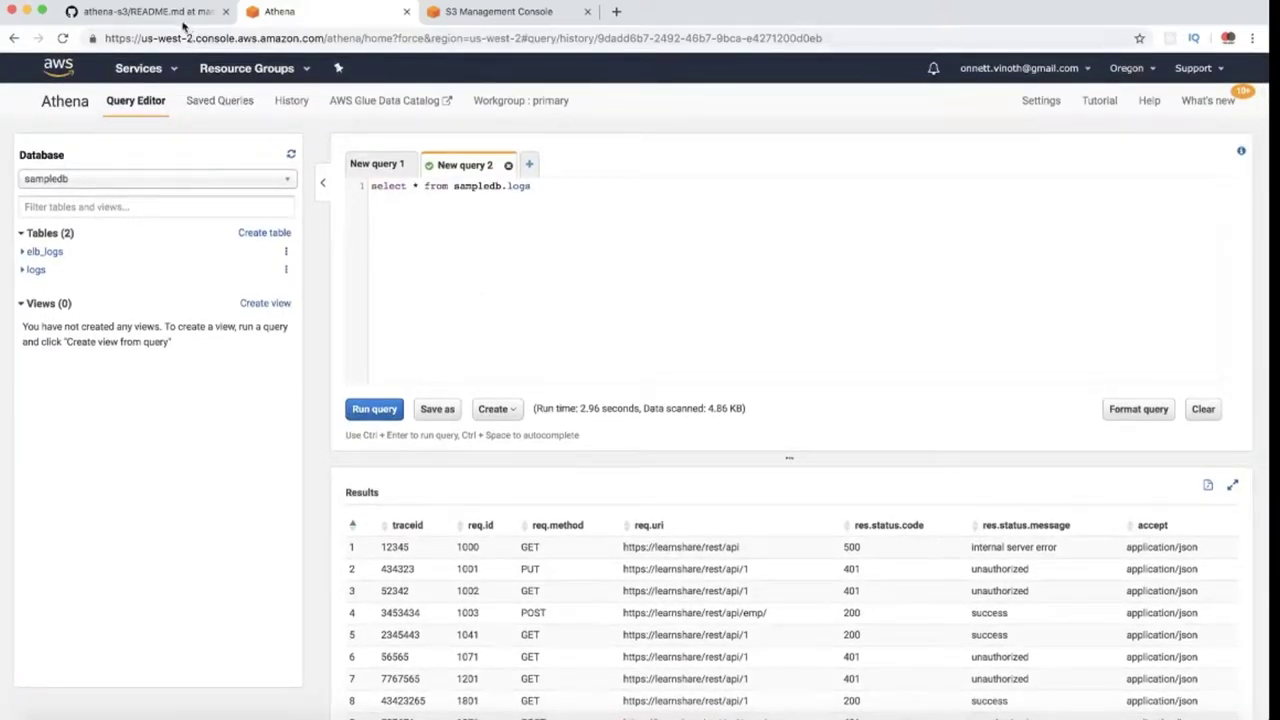
Compare the README's S3-to-Athena diagram and description with the log records returned by the Athena query
{"action": "left_click", "coordinate": [183, 16]}
{"action": "scroll", "coordinate": [455, 245], "scroll_direction": "up", "scroll_amount": 8}
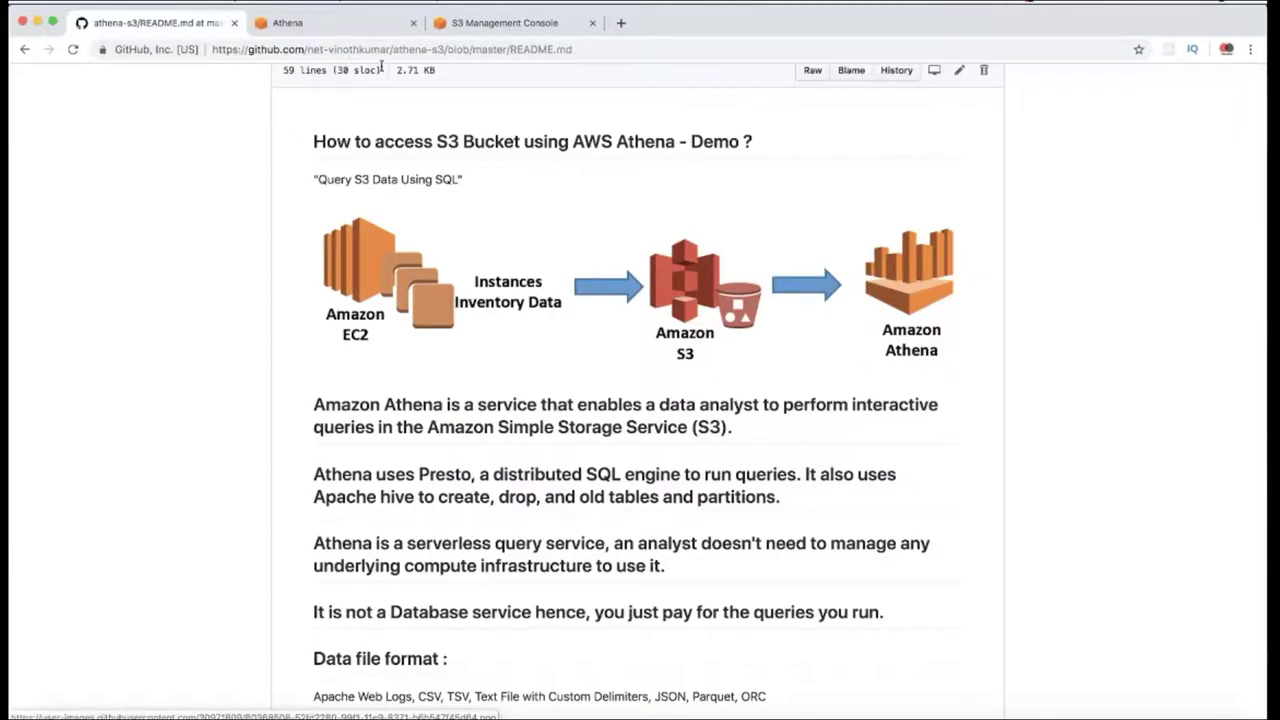
{"action": "left_click", "coordinate": [354, 28]}
{"action": "scroll", "coordinate": [558, 470], "scroll_direction": "down", "scroll_amount": 10}
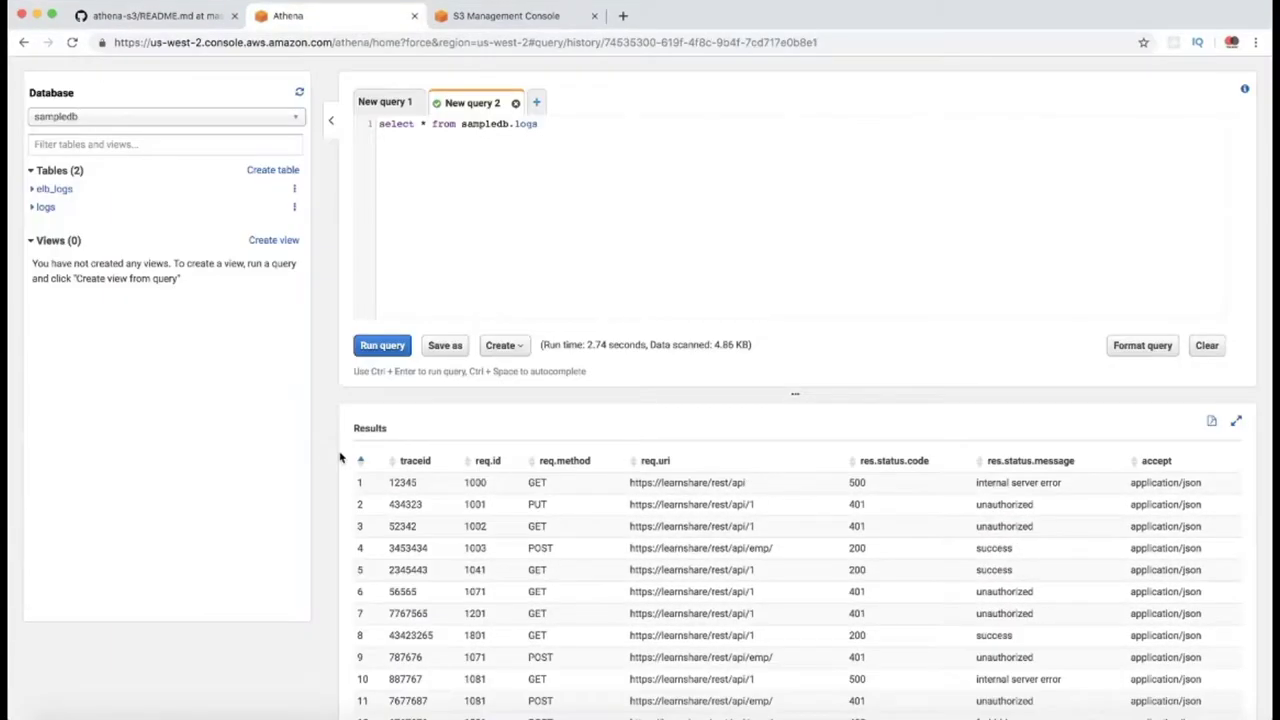
{"action": "scroll", "coordinate": [340, 457], "scroll_direction": "down", "scroll_amount": 5}
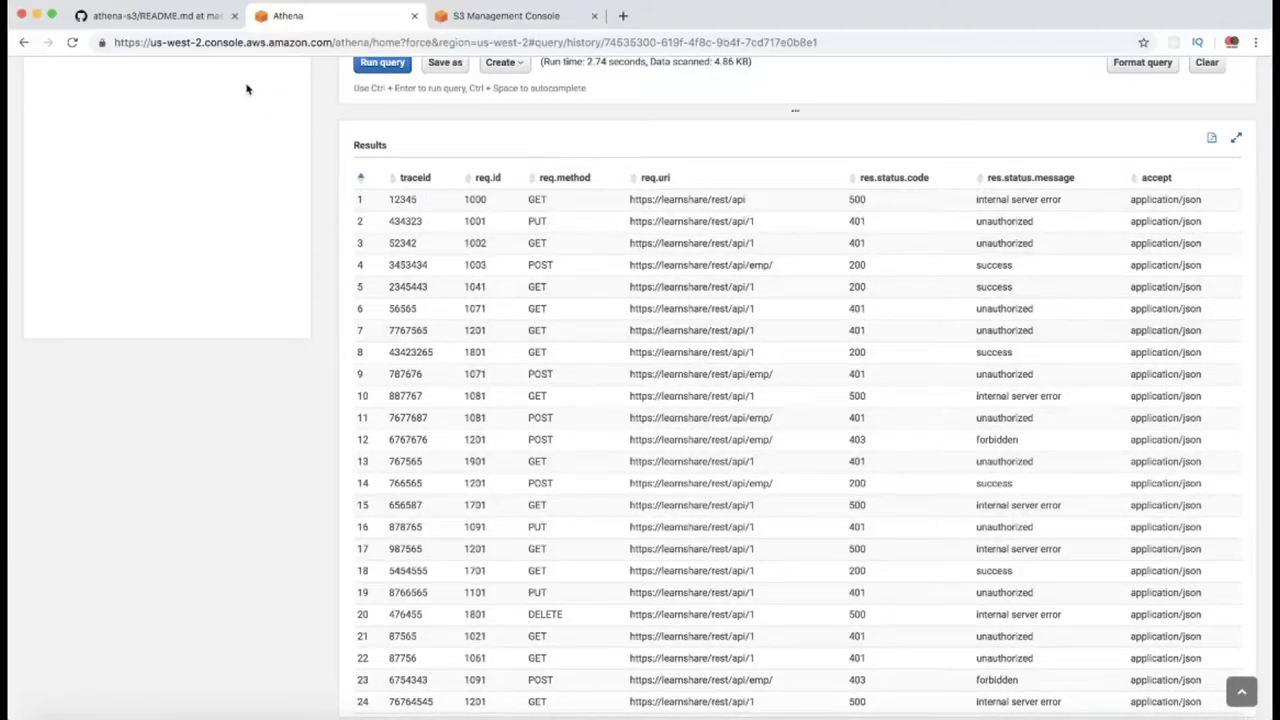
{"action": "left_click", "coordinate": [190, 16]}
{"action": "scroll", "coordinate": [430, 265], "scroll_direction": "up", "scroll_amount": 1}
{"action": "scroll", "coordinate": [430, 265], "scroll_direction": "up", "scroll_amount": 10}
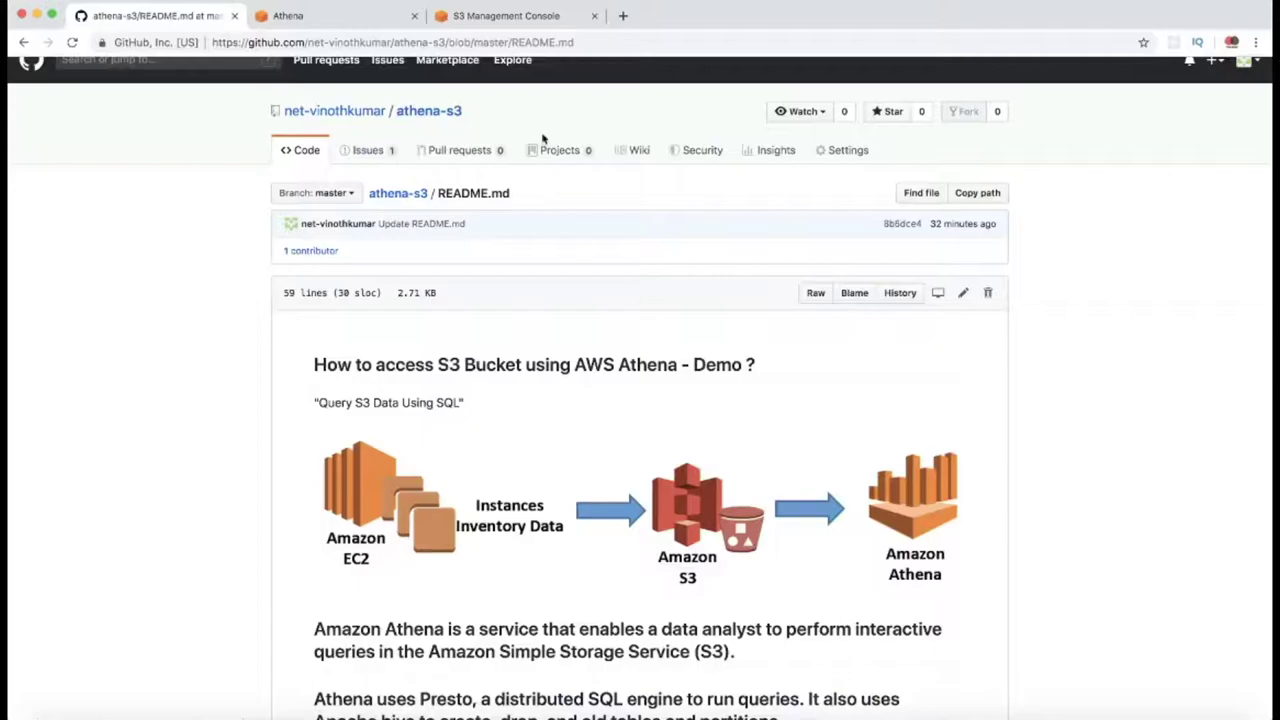
{"action": "left_click", "coordinate": [371, 26]}
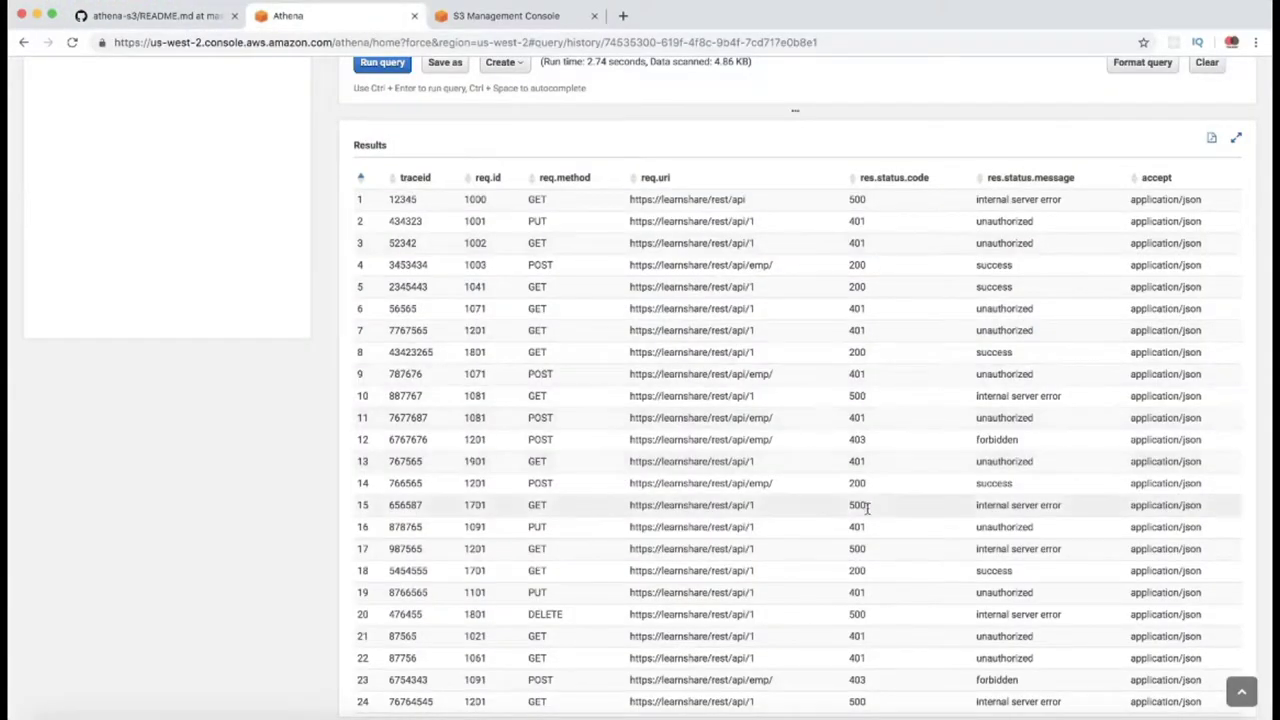
{"action": "scroll", "coordinate": [814, 514], "scroll_direction": "down", "scroll_amount": 2}
{"action": "scroll", "coordinate": [903, 519], "scroll_direction": "up", "scroll_amount": 3}
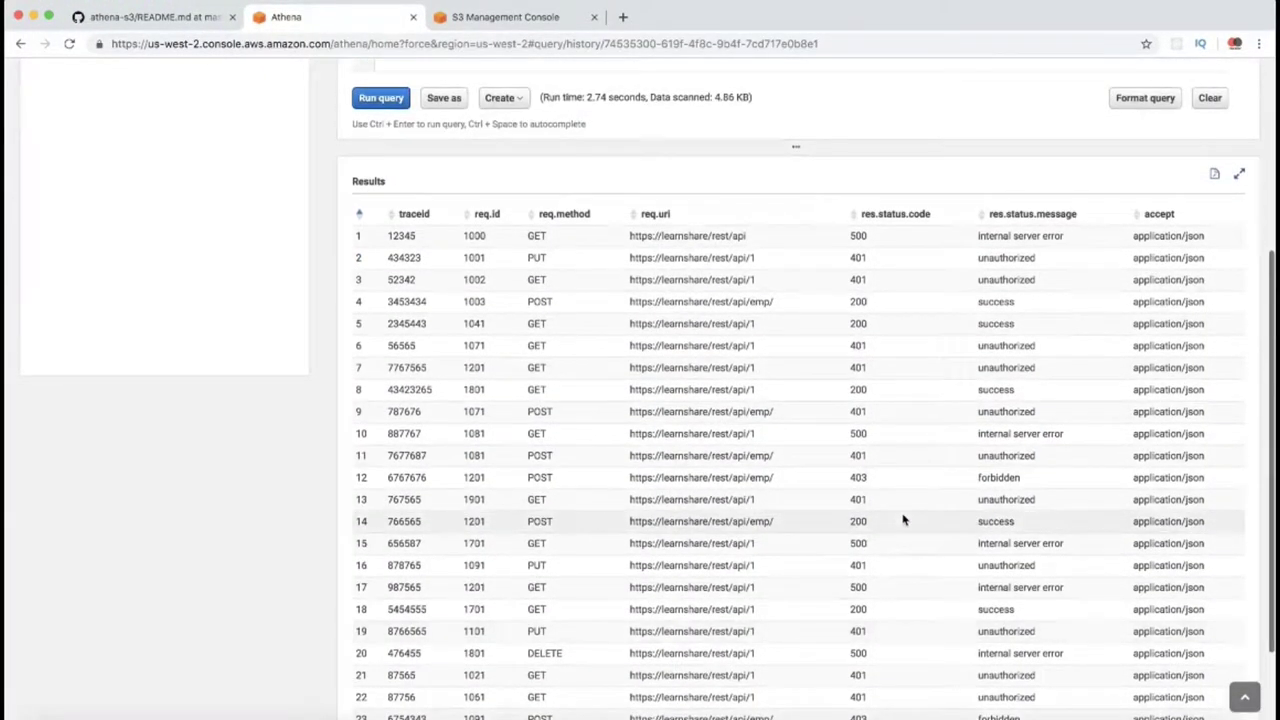
{"action": "scroll", "coordinate": [903, 519], "scroll_direction": "up", "scroll_amount": 5}
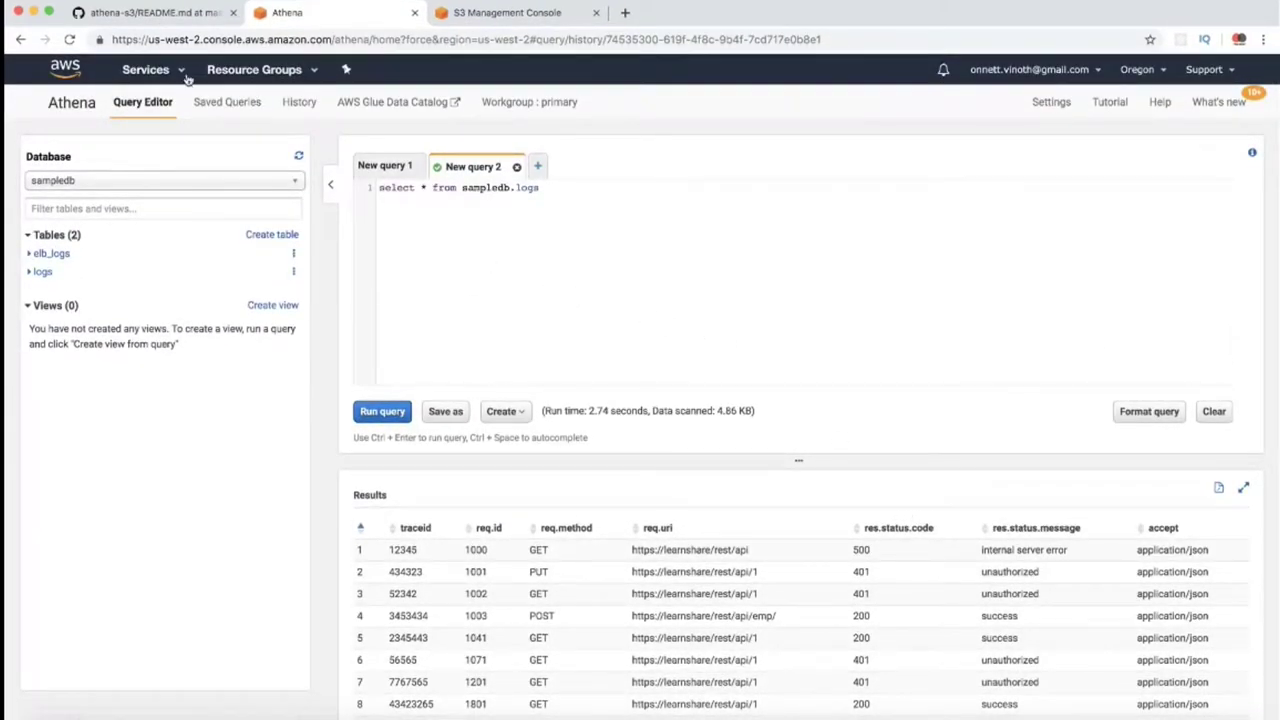
{"action": "left_click", "coordinate": [176, 13]}
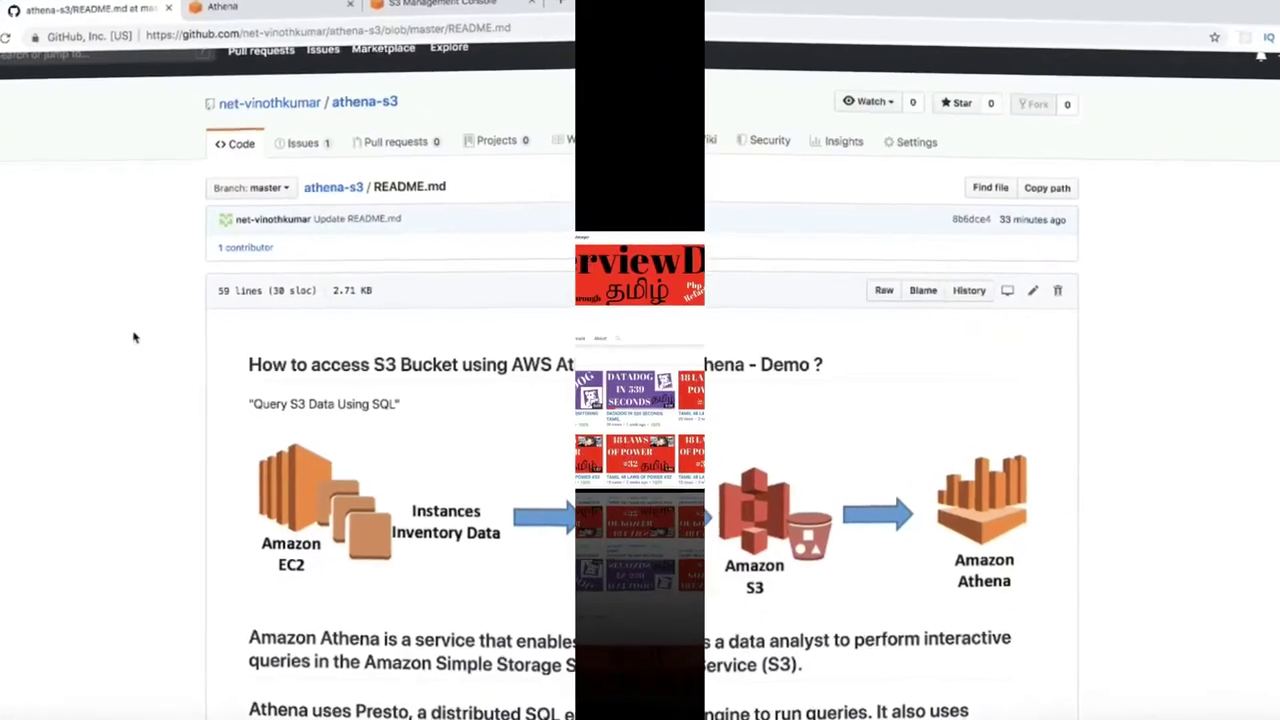